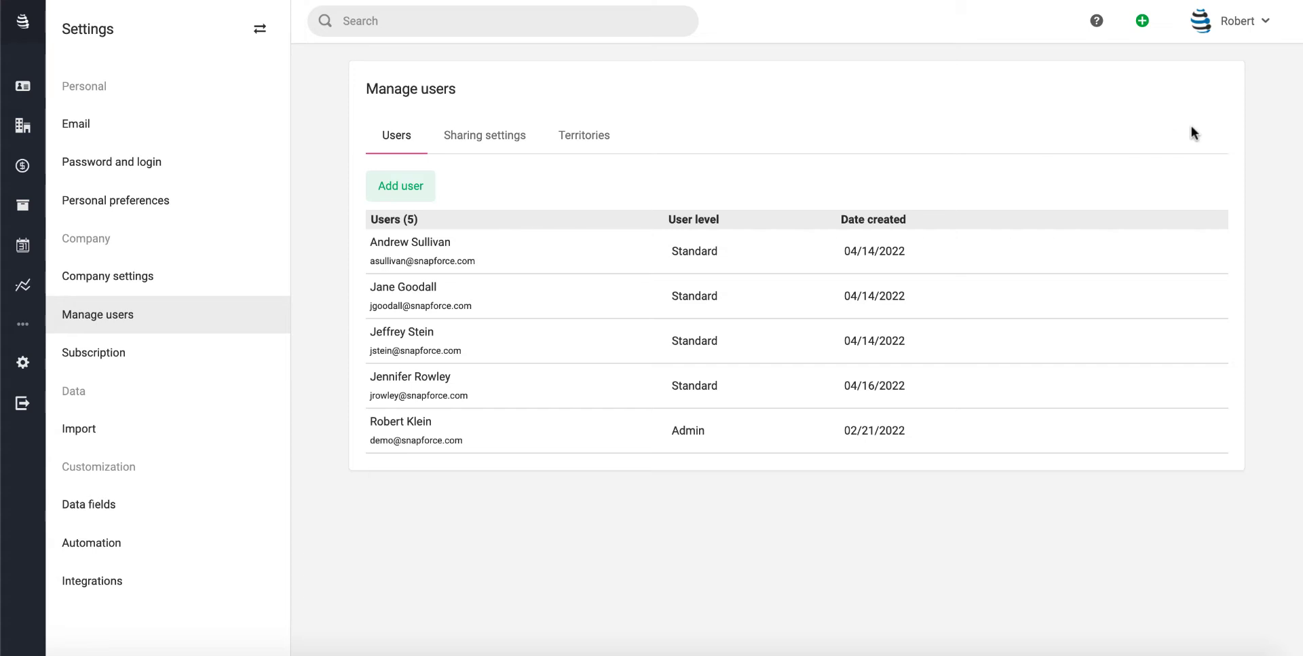
Go to Settings > Manage users > Territories and start adding a new territory
{"action": "left_click", "coordinate": [1254, 23]}
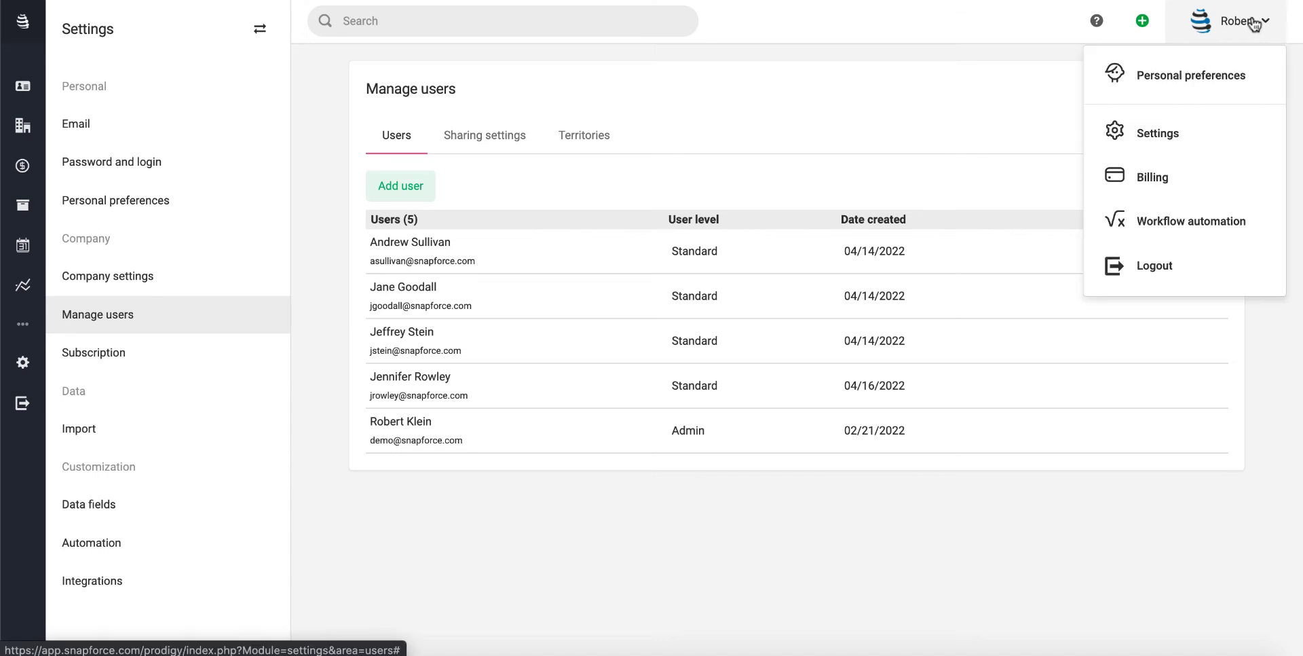
{"action": "left_click", "coordinate": [1182, 133]}
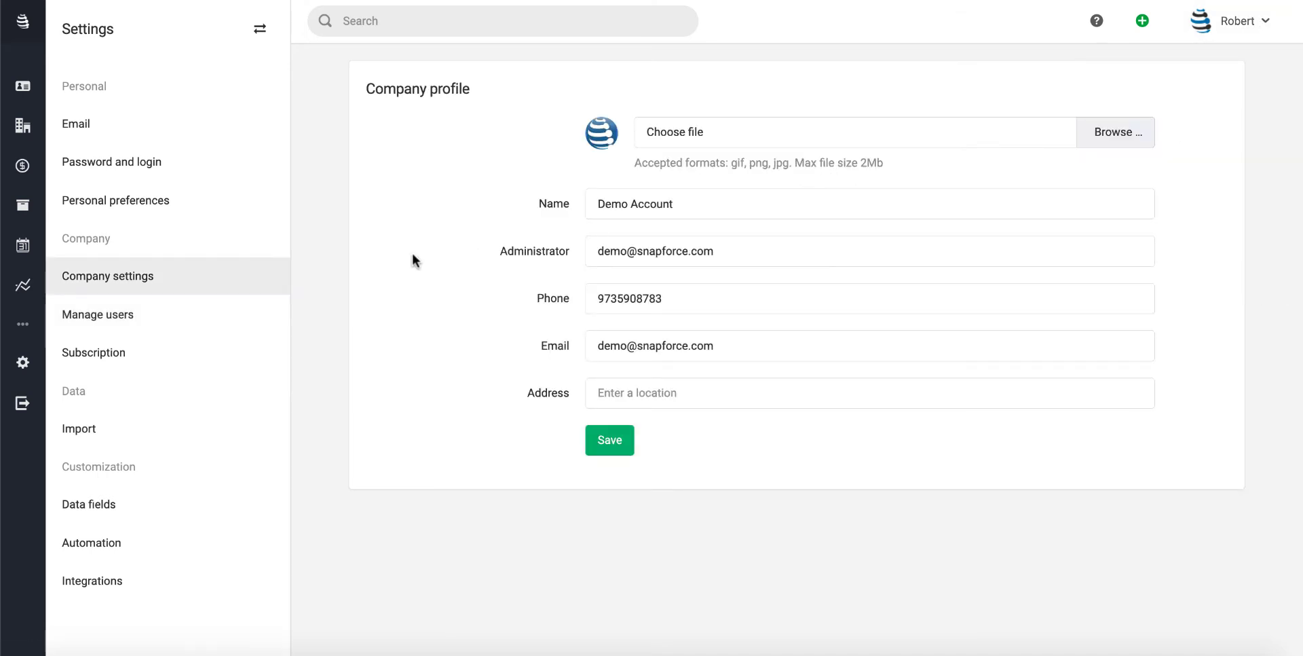
{"action": "left_click", "coordinate": [137, 329]}
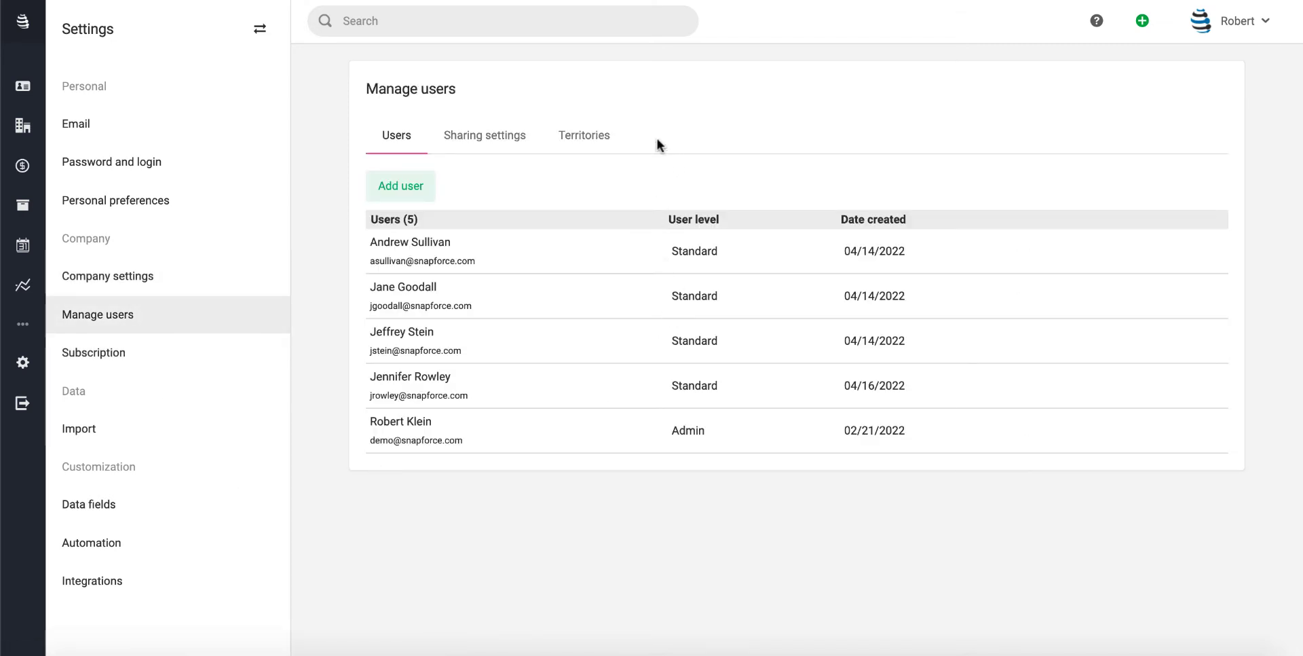
{"action": "left_click", "coordinate": [613, 132]}
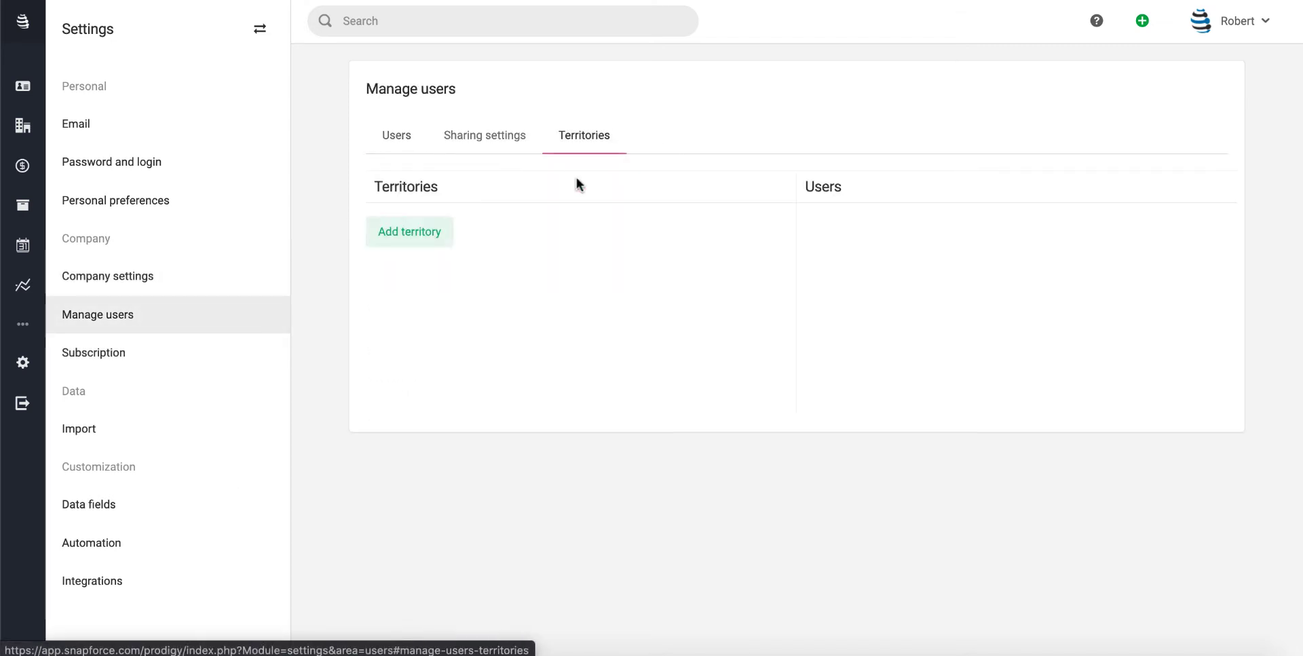
{"action": "left_click", "coordinate": [396, 231]}
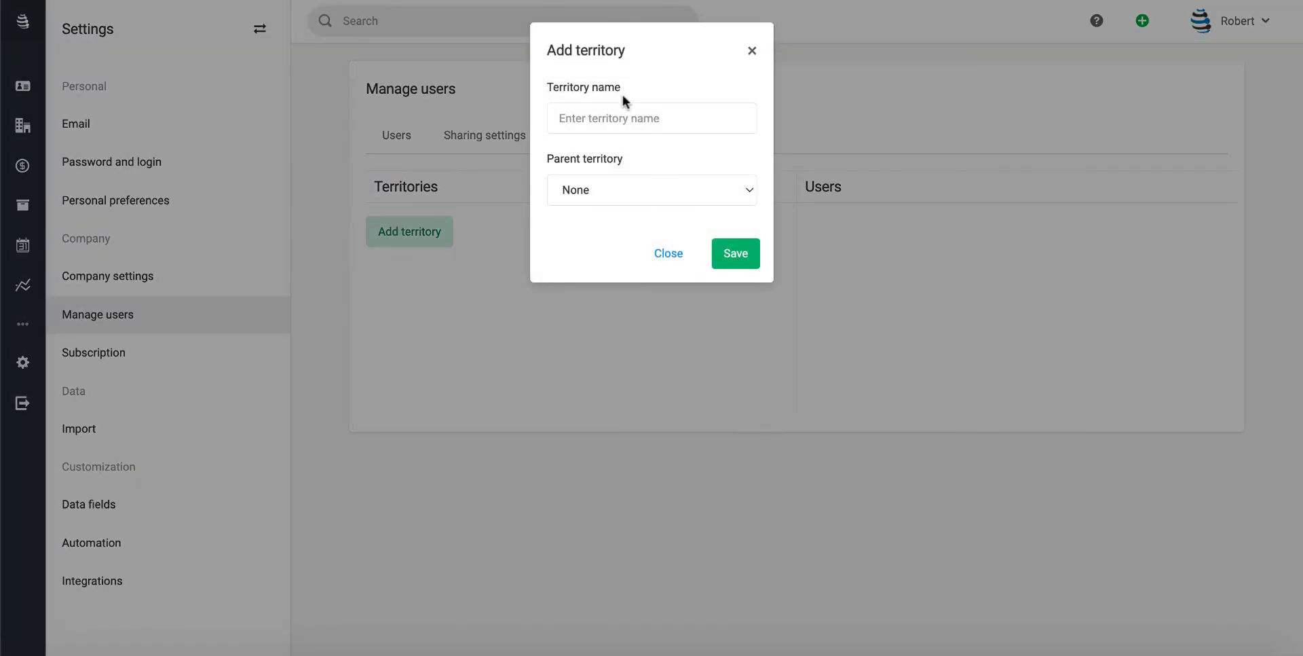
Create a top-level territory named Headquarters
{"action": "left_click", "coordinate": [614, 116]}
{"action": "type", "text": "Headqu"}
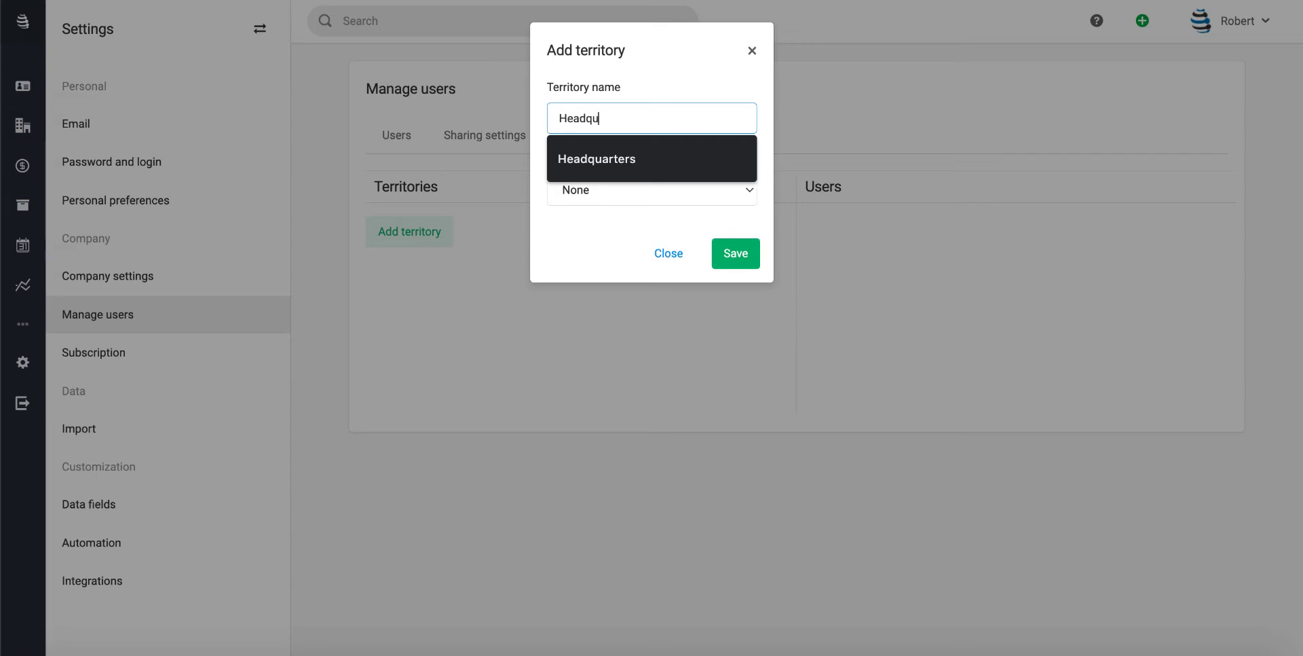
{"action": "type", "text": "arters"}
{"action": "left_click", "coordinate": [735, 255]}
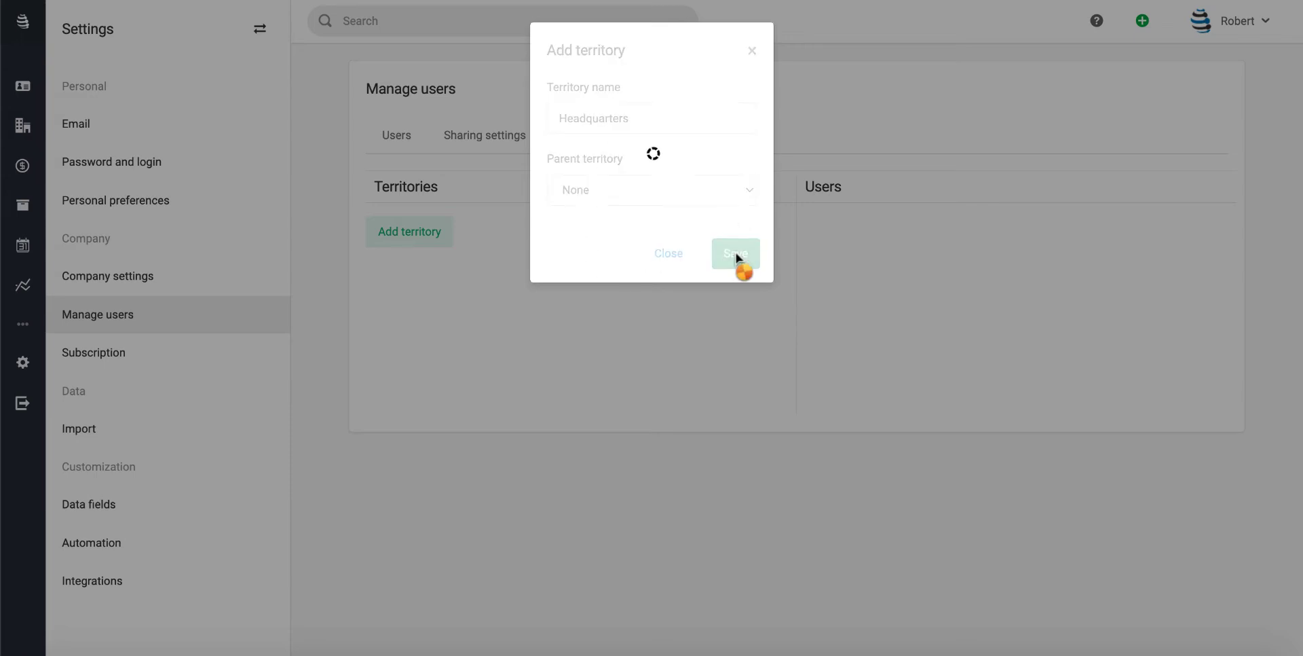
Add a New Jersey territory with Headquarters as its parent
{"action": "left_click", "coordinate": [399, 259]}
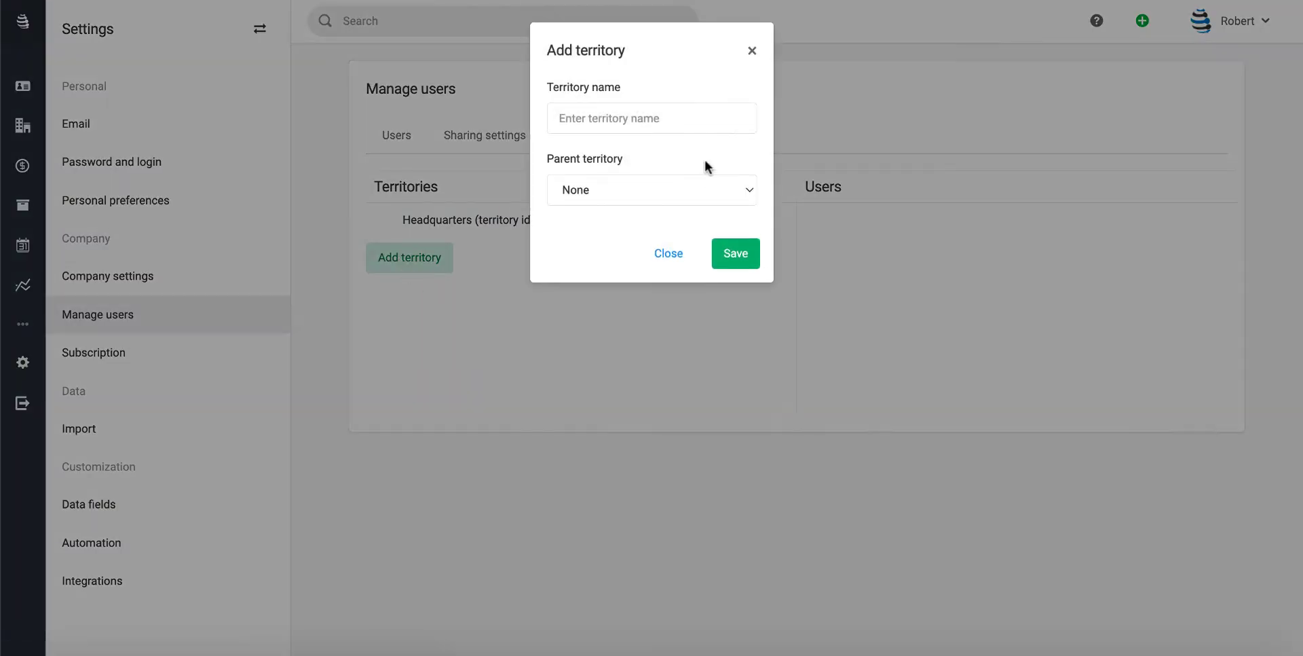
{"action": "left_click", "coordinate": [654, 120]}
{"action": "type", "text": "N"}
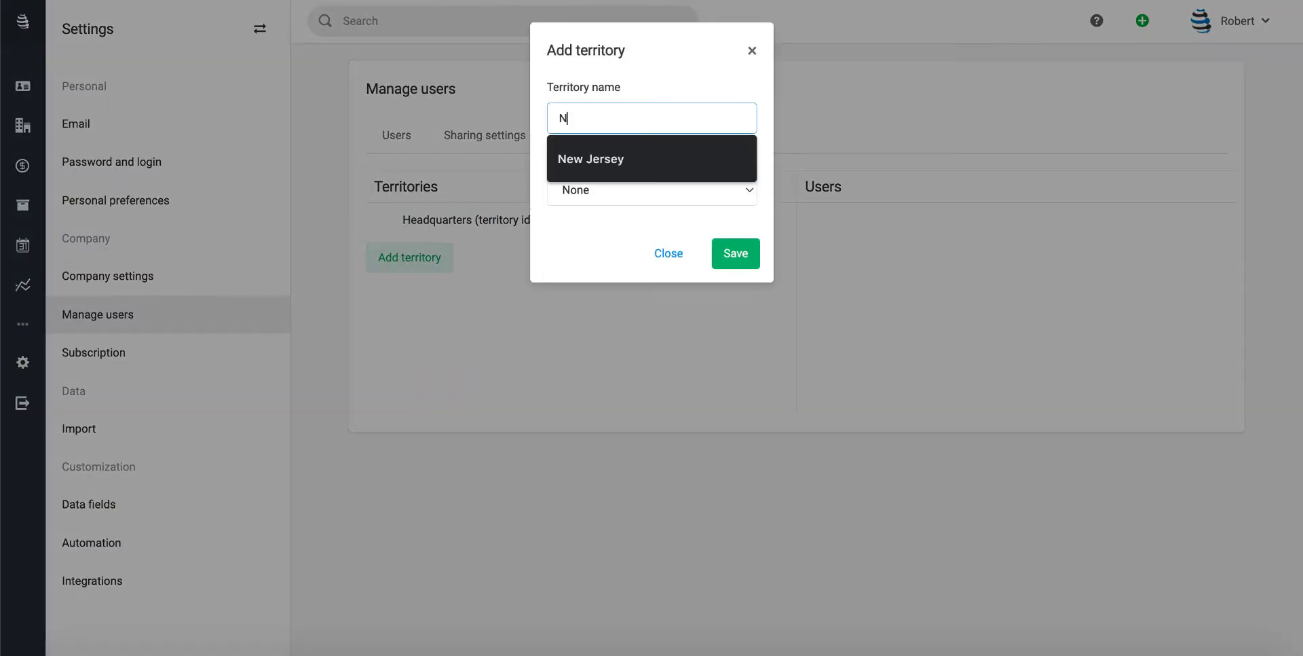
{"action": "type", "text": "ew Jersey"}
{"action": "left_click", "coordinate": [610, 186]}
{"action": "left_click", "coordinate": [604, 205]}
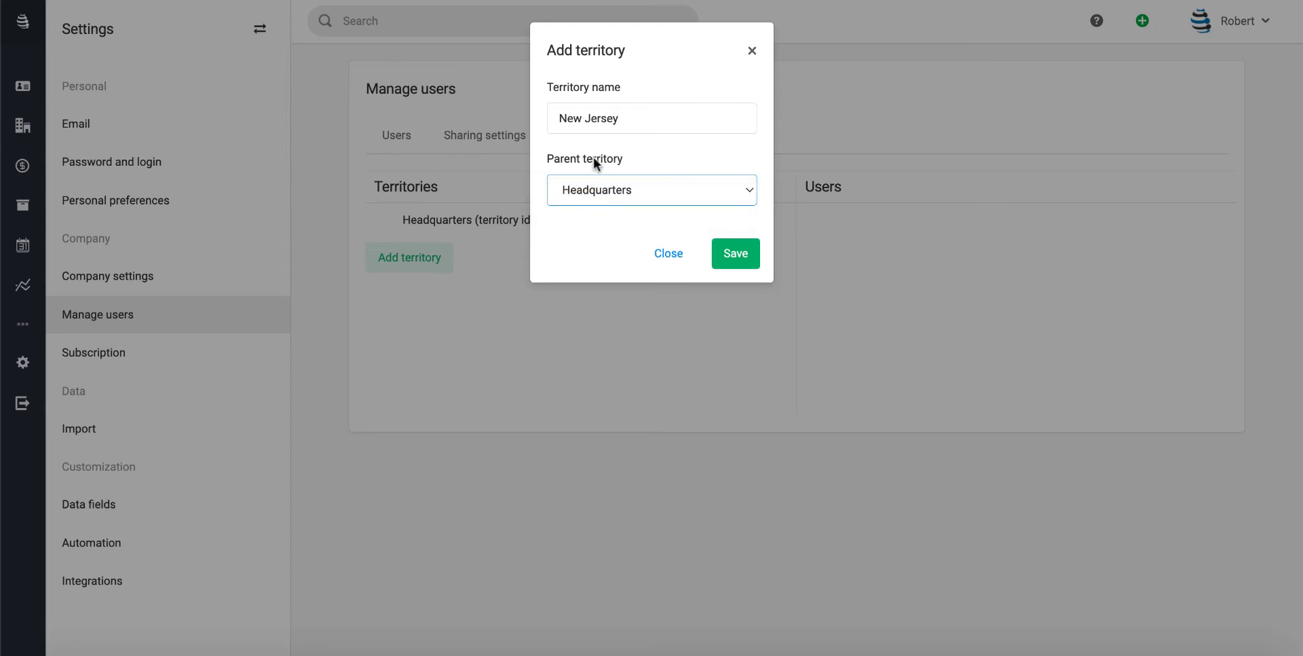
{"action": "left_click", "coordinate": [743, 255]}
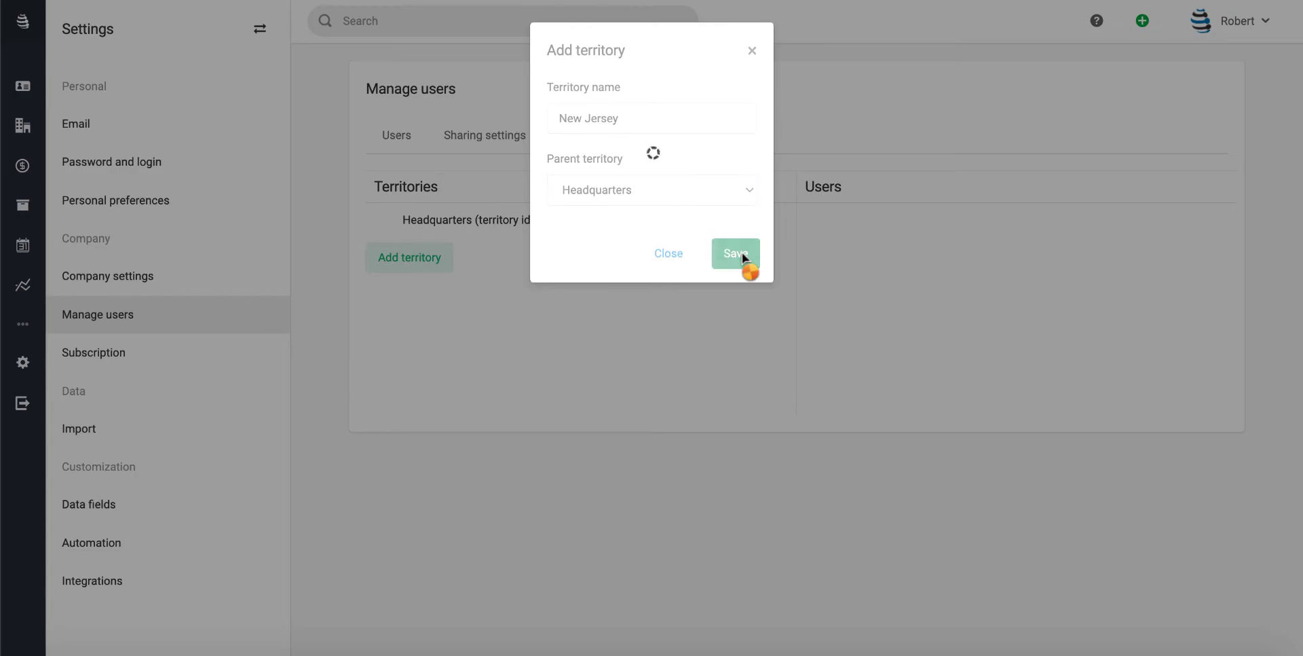
Add a New York territory with Headquarters as its parent
{"action": "left_click", "coordinate": [431, 277]}
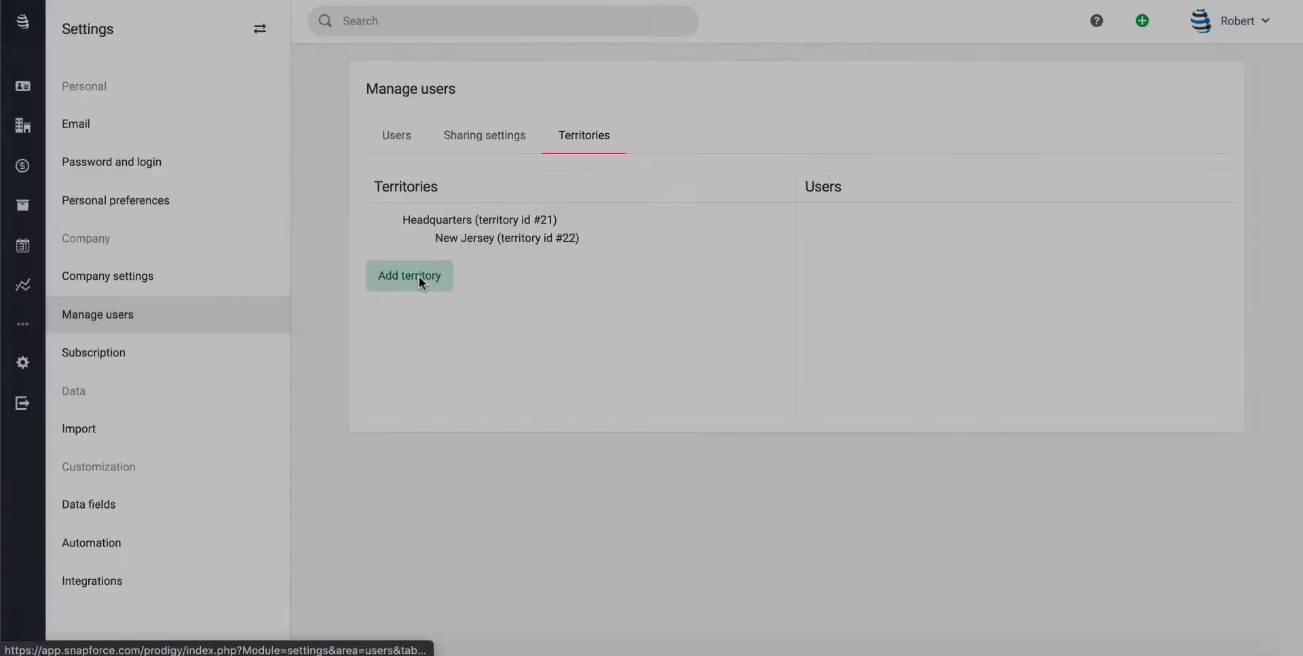
{"action": "left_click", "coordinate": [629, 123]}
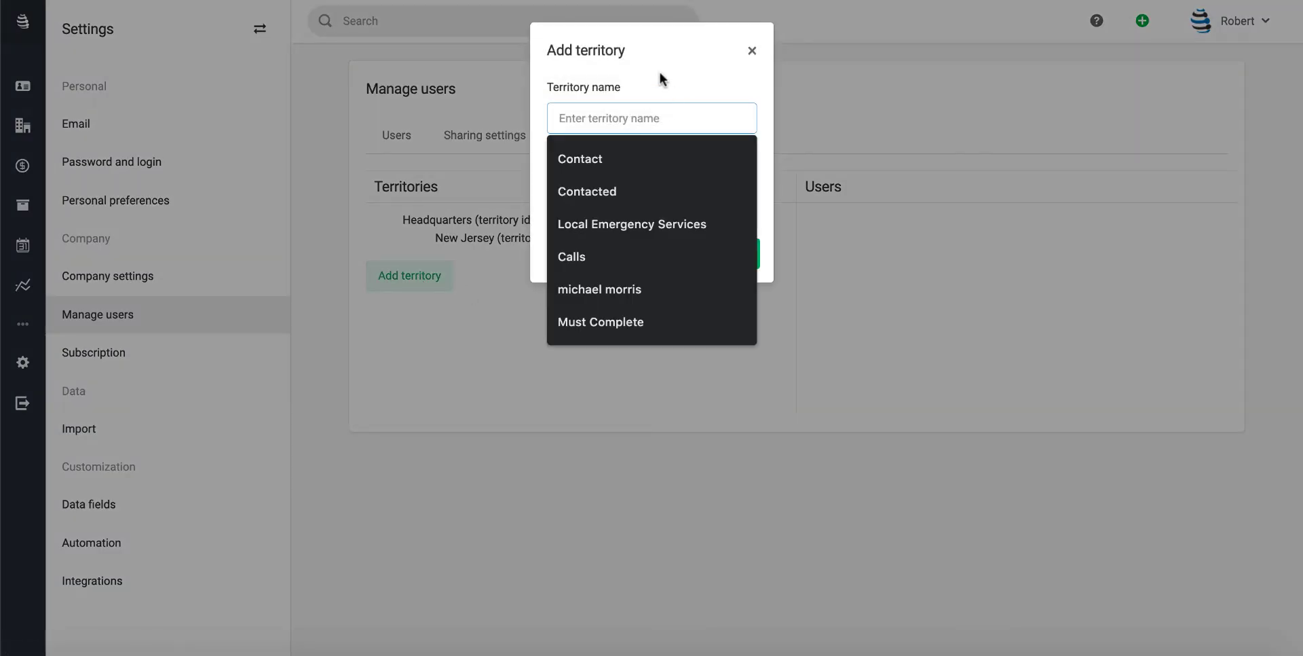
{"action": "type", "text": "New York"}
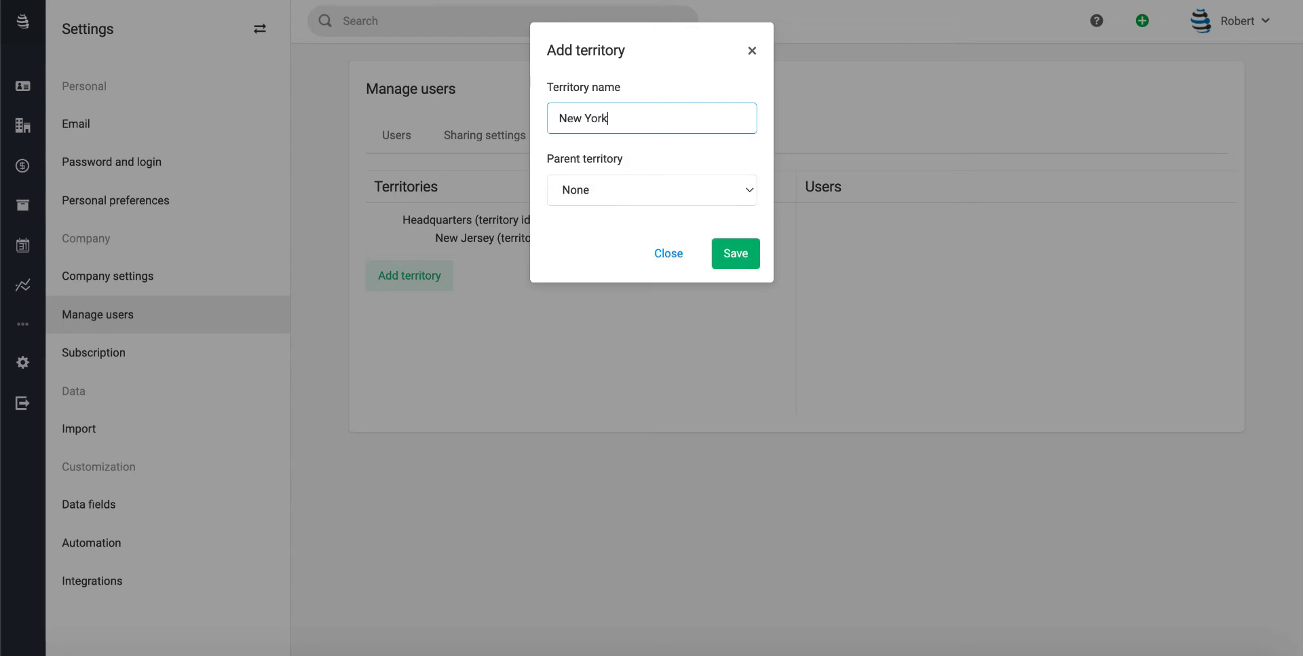
{"action": "left_click", "coordinate": [611, 196]}
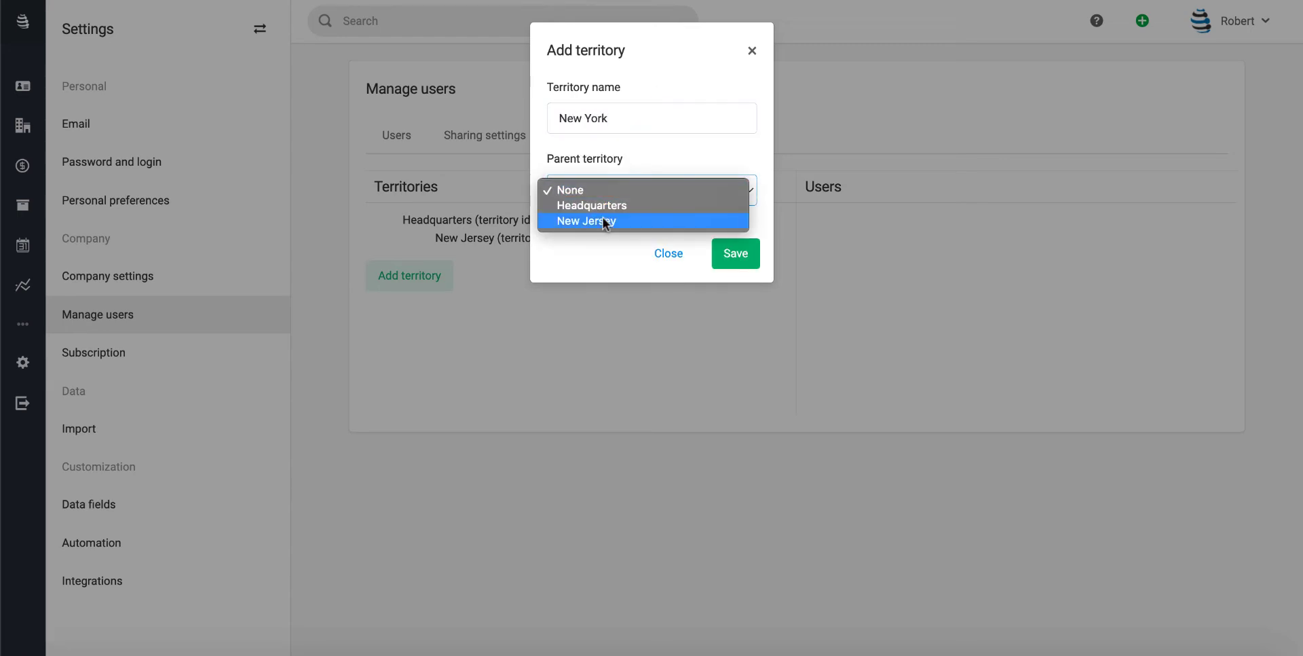
{"action": "left_click", "coordinate": [592, 205]}
{"action": "left_click", "coordinate": [739, 259]}
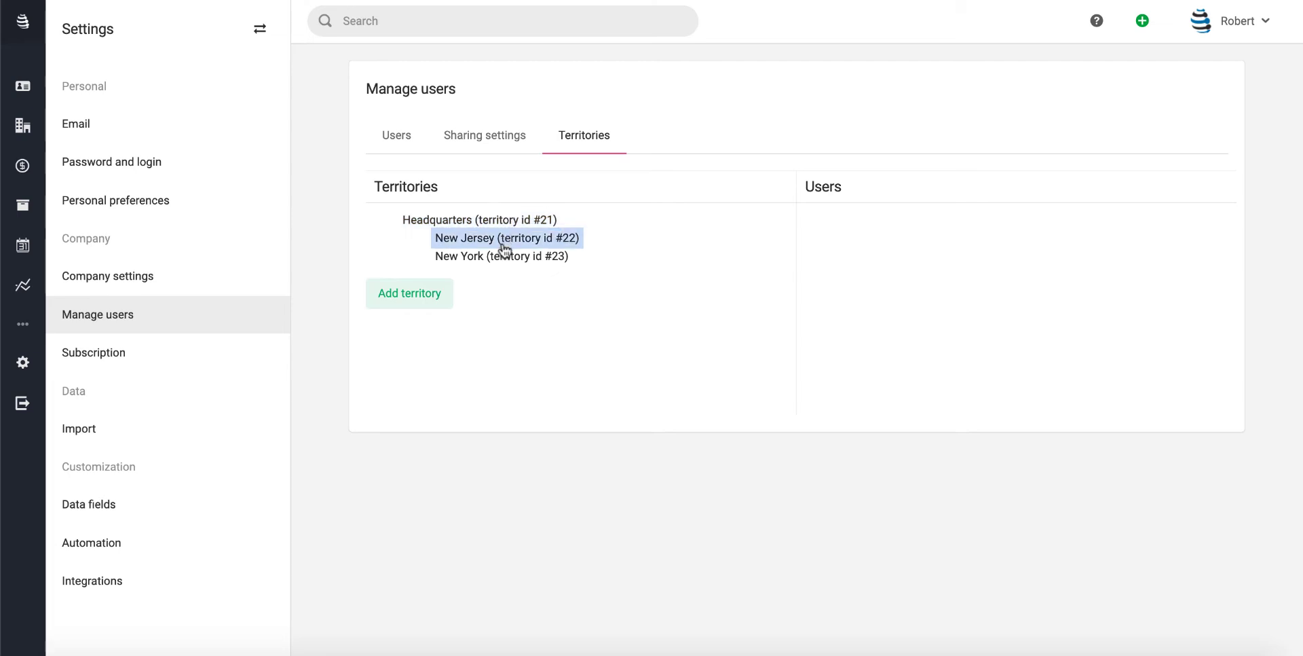
Create a Florida territory under Headquarters, replacing the mistyped 'Miami, FL' name
{"action": "left_click", "coordinate": [412, 297]}
{"action": "left_click", "coordinate": [627, 118]}
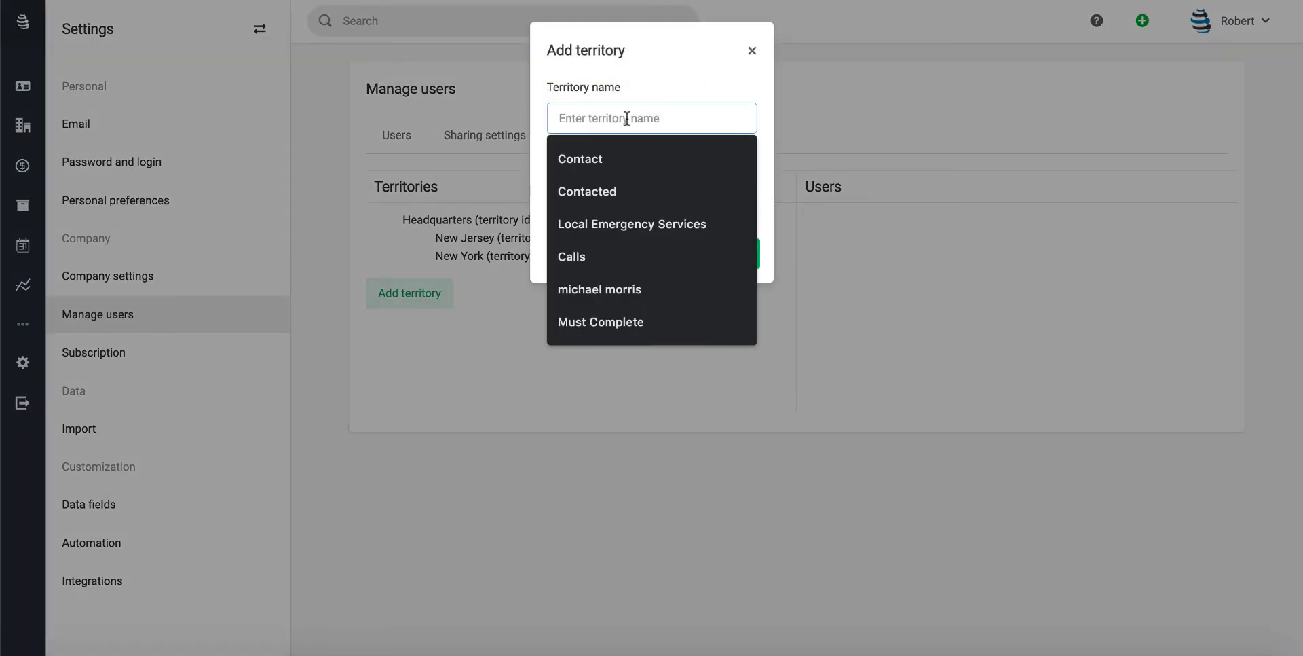
{"action": "type", "text": "Miami, FL"}
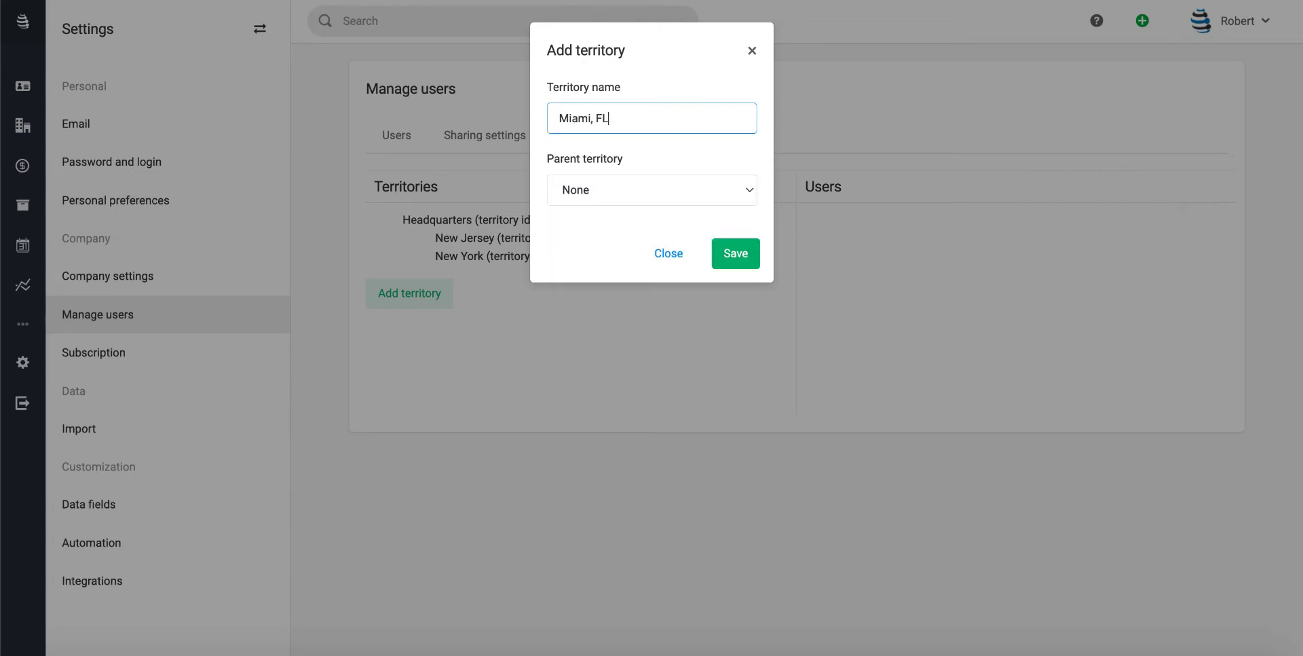
{"action": "left_click", "coordinate": [587, 196]}
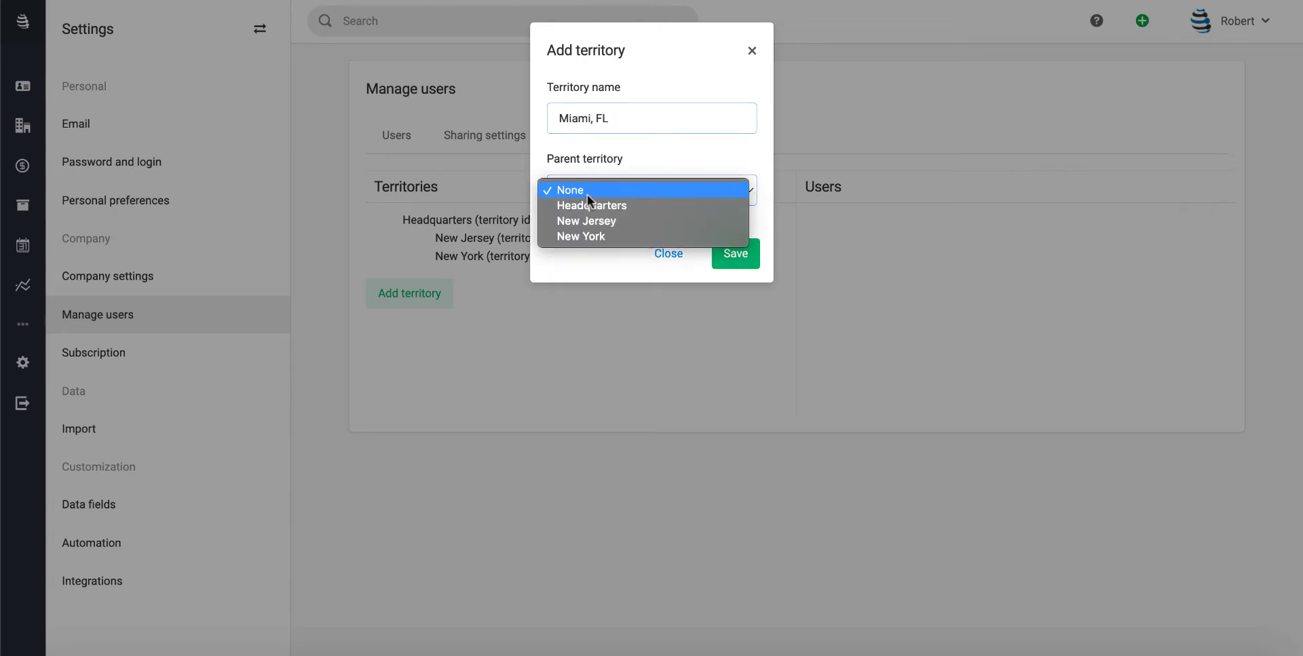
{"action": "left_click", "coordinate": [633, 116]}
{"action": "triple_click", "coordinate": [633, 115]}
{"action": "type", "text": "Florida"}
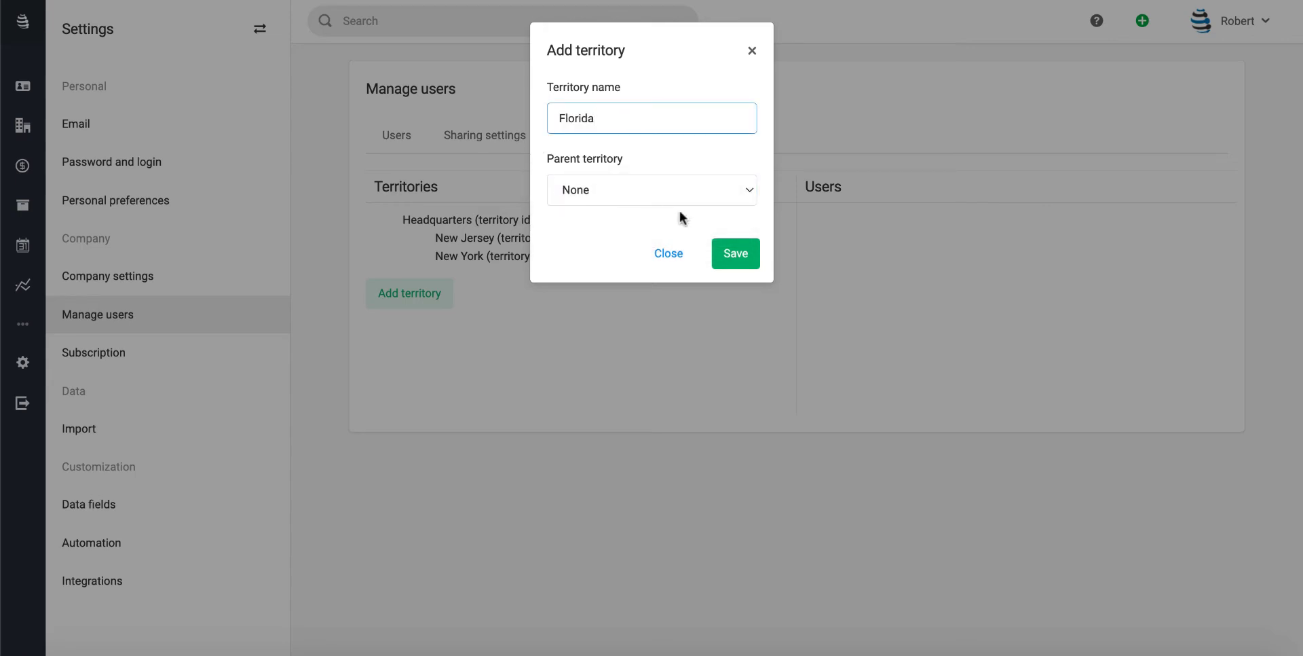
{"action": "left_click", "coordinate": [640, 193]}
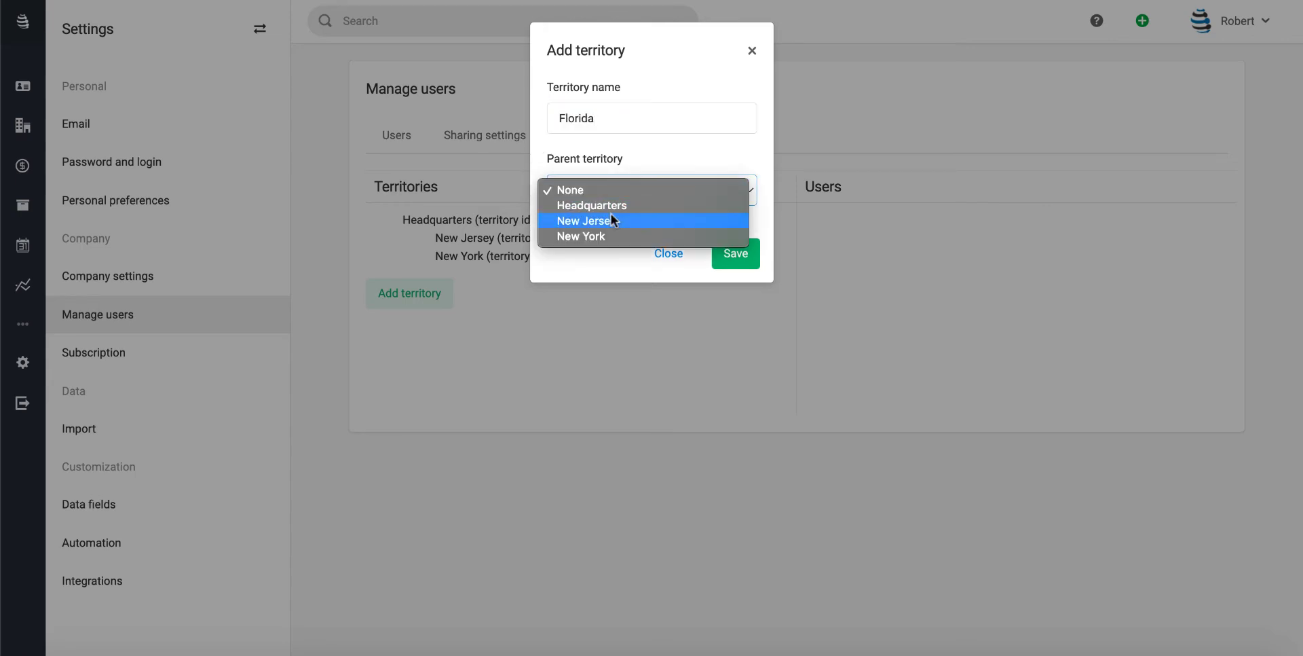
{"action": "left_click", "coordinate": [613, 206]}
{"action": "left_click", "coordinate": [733, 256]}
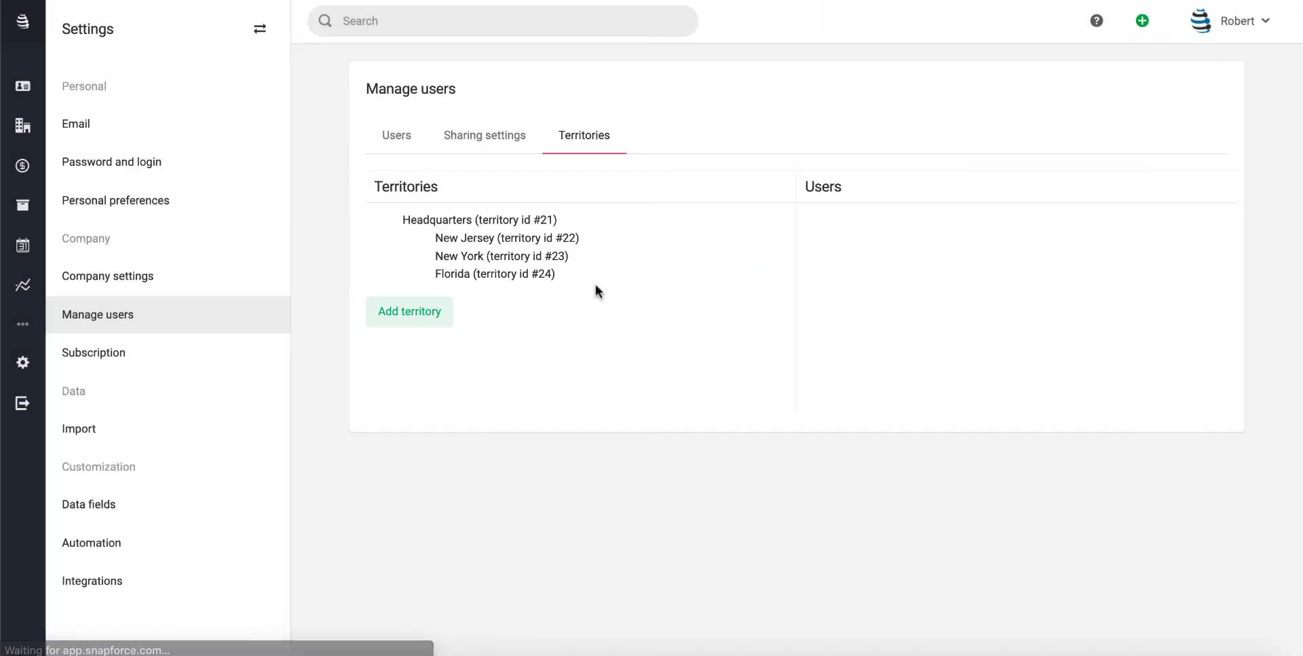
Add a Miami territory with Florida as its parent
{"action": "left_click", "coordinate": [430, 312]}
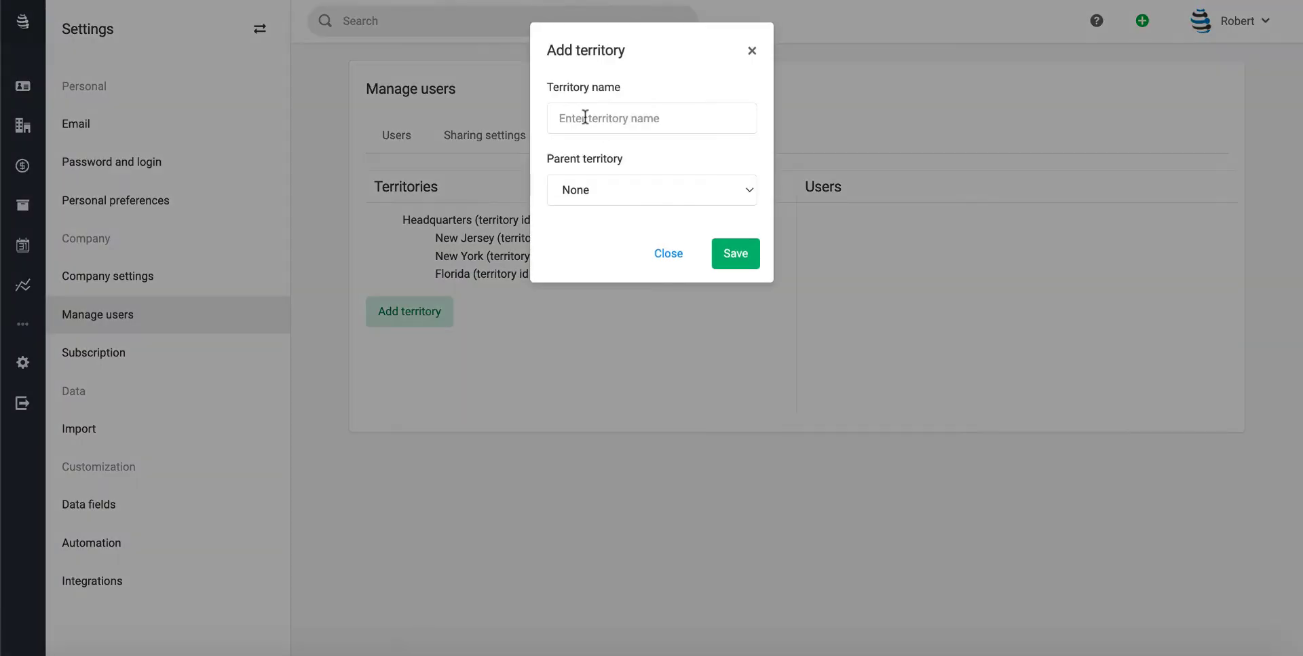
{"action": "left_click", "coordinate": [575, 120]}
{"action": "type", "text": "Miami"}
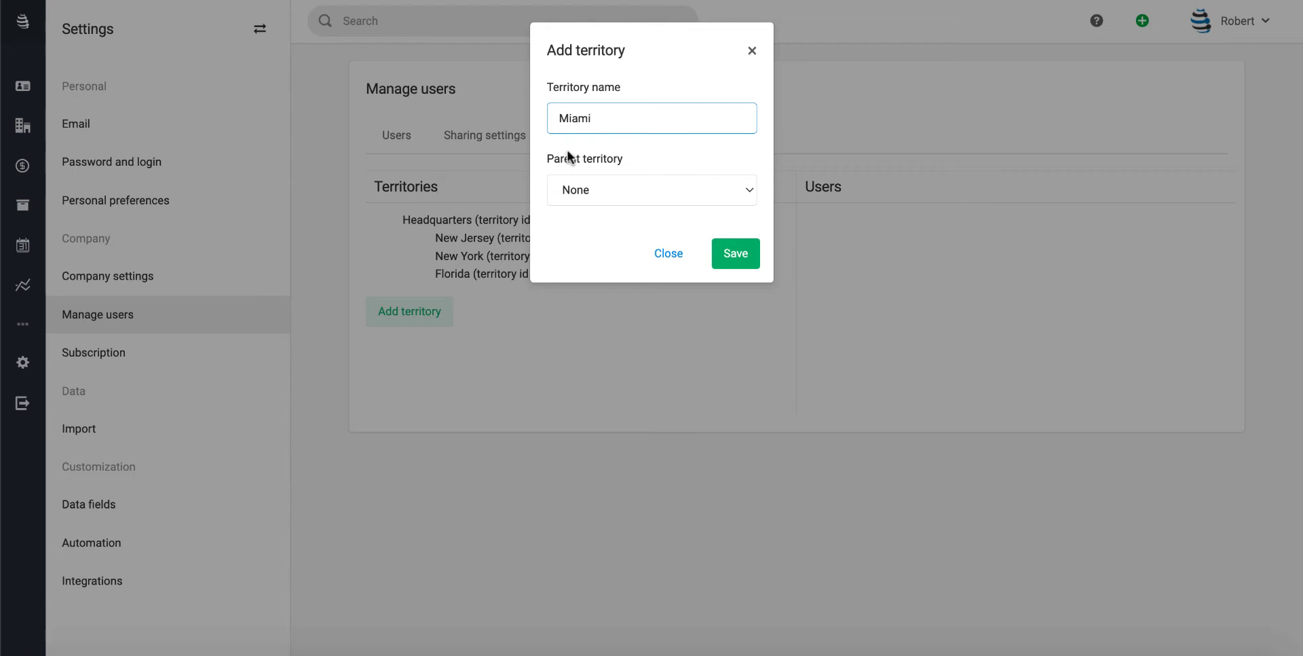
{"action": "left_click", "coordinate": [595, 194]}
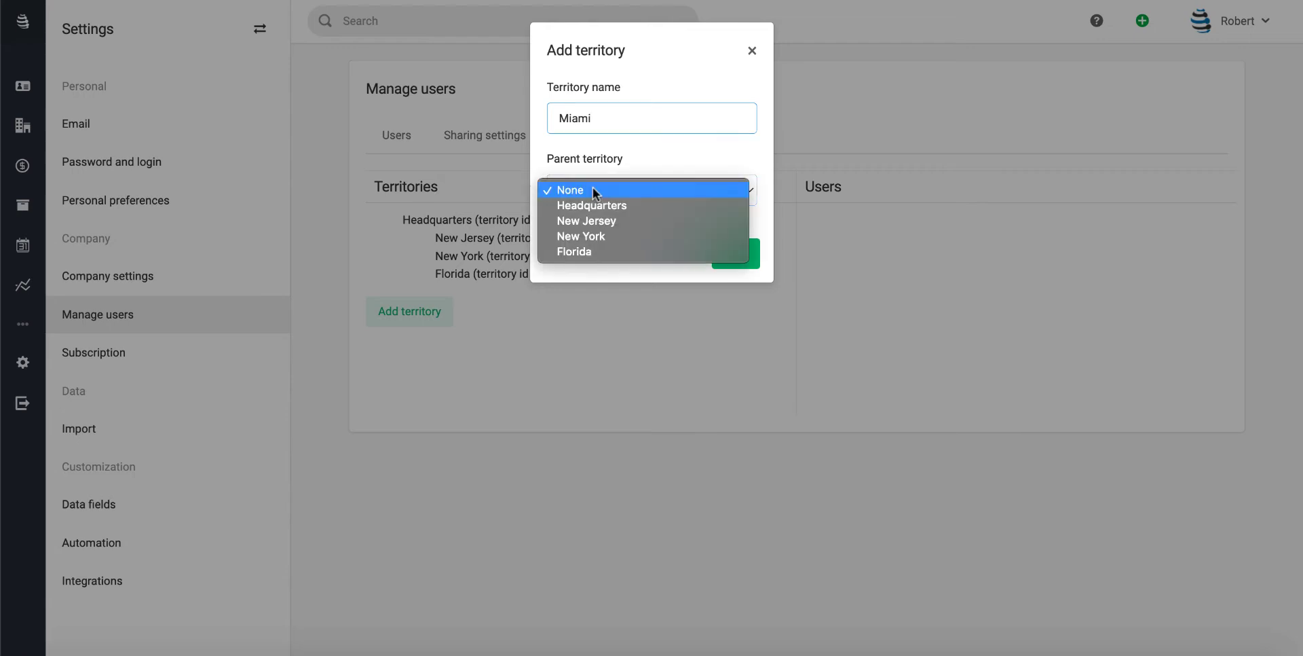
{"action": "left_click", "coordinate": [577, 251]}
{"action": "left_click", "coordinate": [720, 258]}
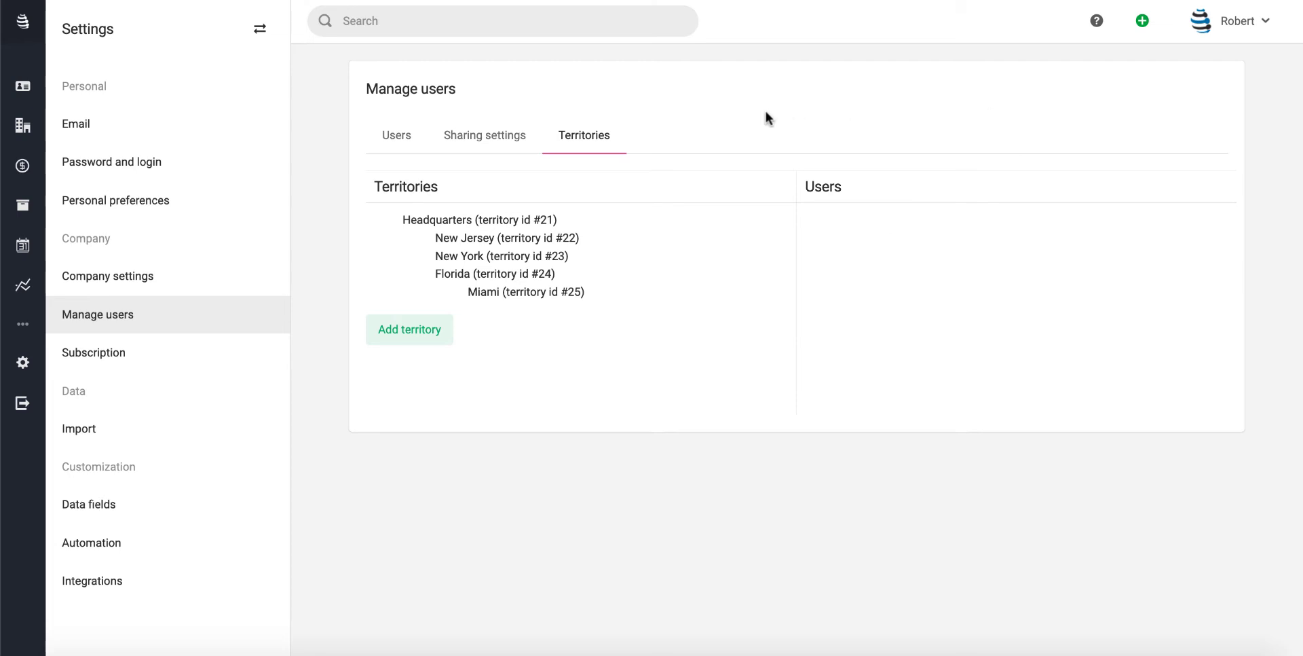
Assign the second listed user to the New Jersey territory, then return to the Users list
{"action": "left_click", "coordinate": [459, 244]}
{"action": "left_click", "coordinate": [882, 289]}
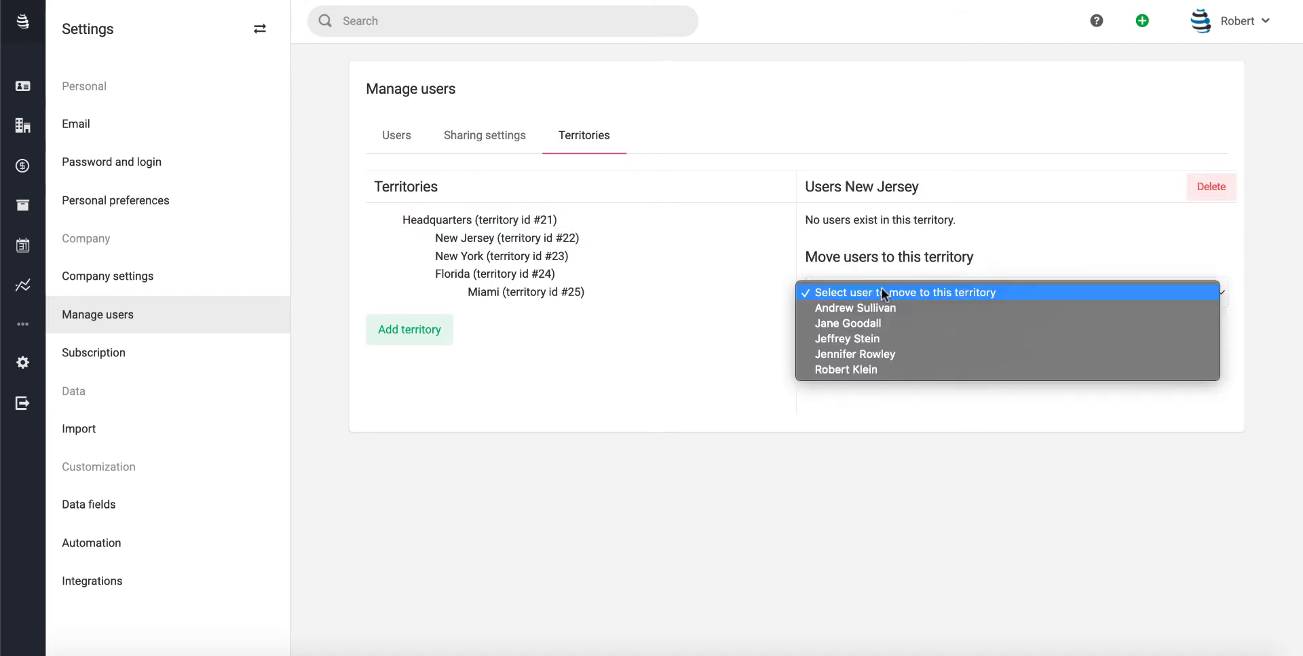
{"action": "left_click", "coordinate": [881, 324]}
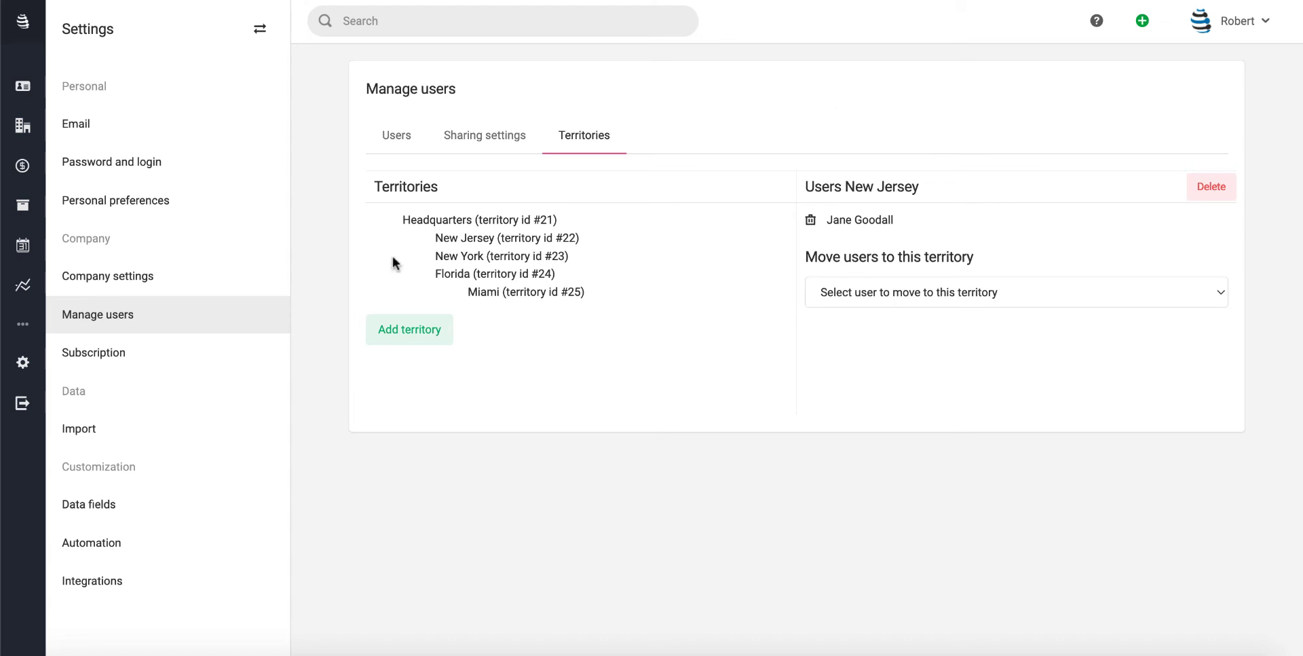
{"action": "left_click", "coordinate": [391, 138]}
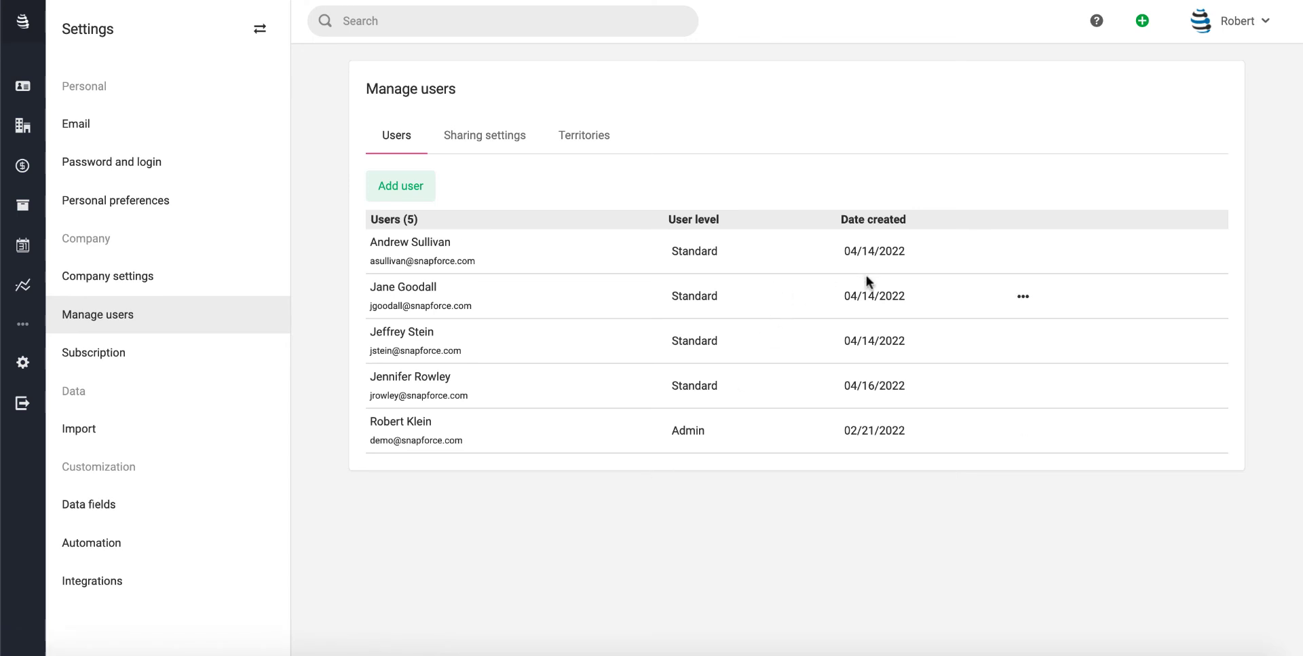
Reset the second user's password, entering and confirming the new password, and save it
{"action": "left_click", "coordinate": [1018, 297]}
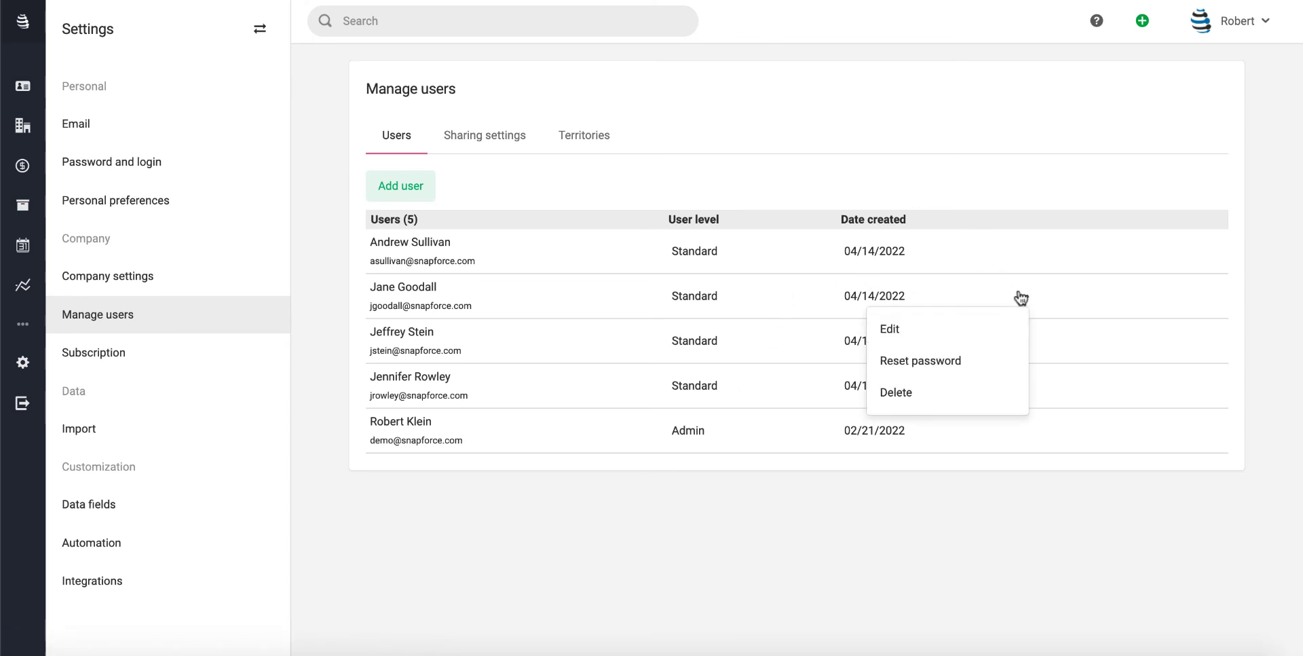
{"action": "left_click", "coordinate": [941, 360]}
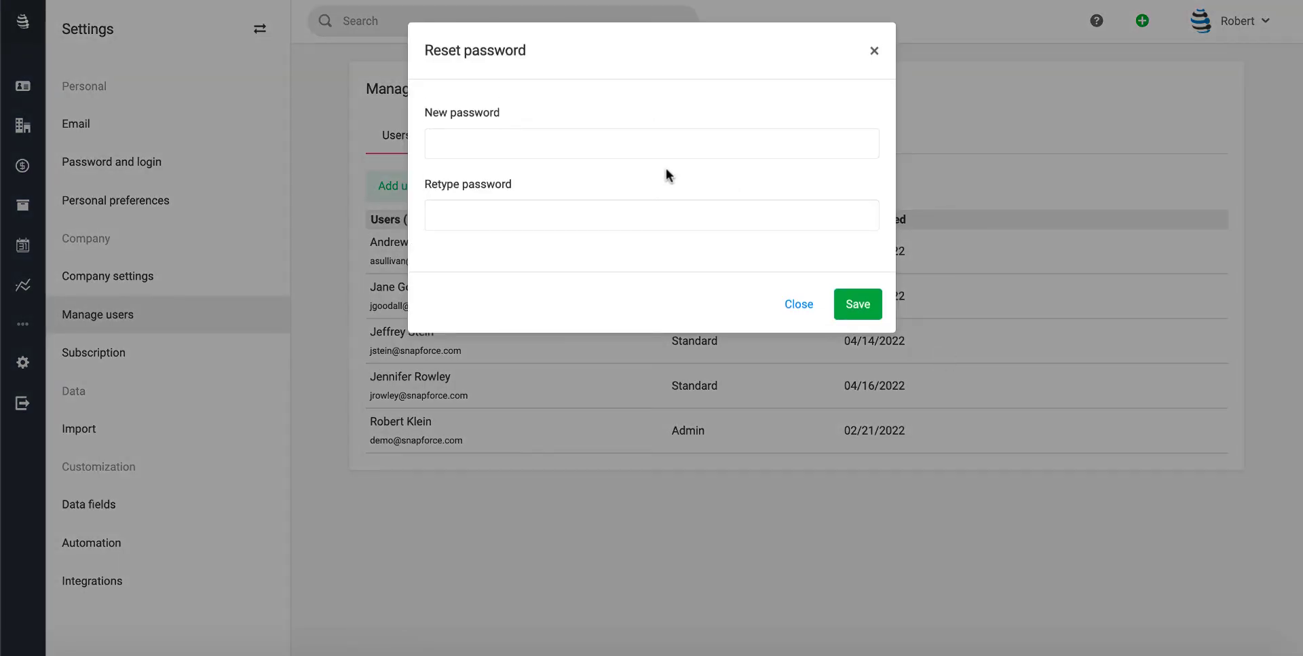
{"action": "left_click", "coordinate": [615, 153]}
{"action": "key", "text": "Escape"}
{"action": "type", "text": "•••••"}
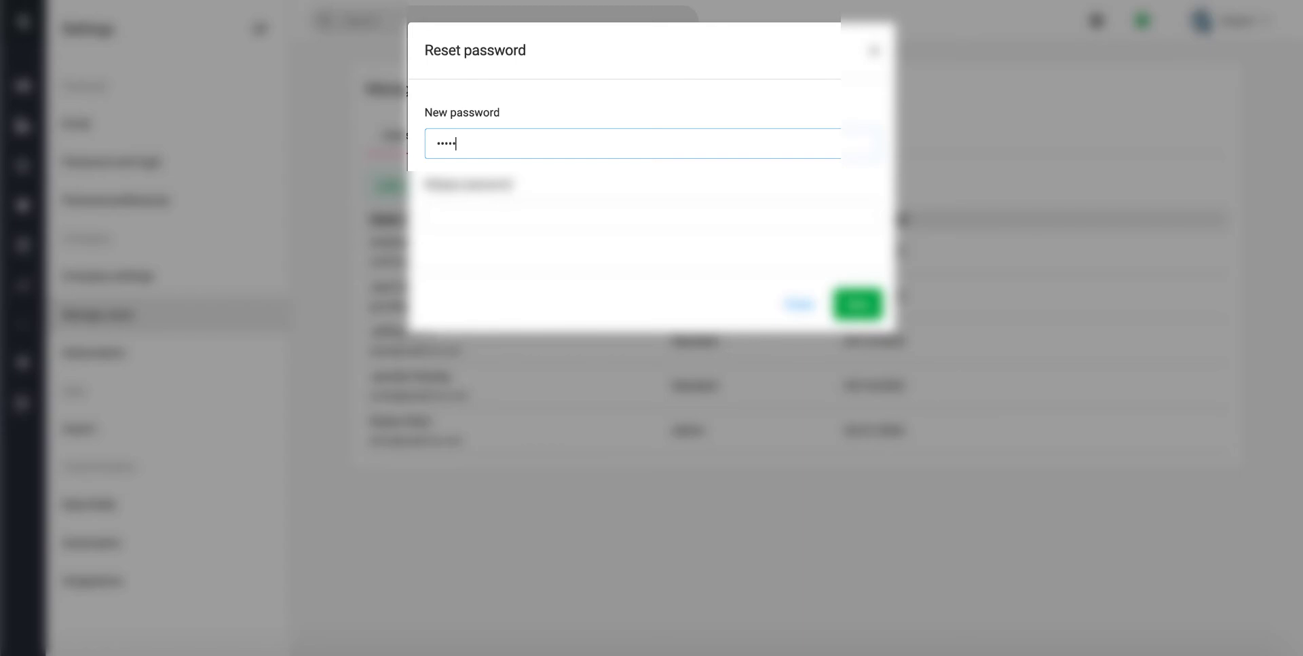
{"action": "type", "text": "•••"}
{"action": "key", "text": "Tab"}
{"action": "type", "text": "••••"}
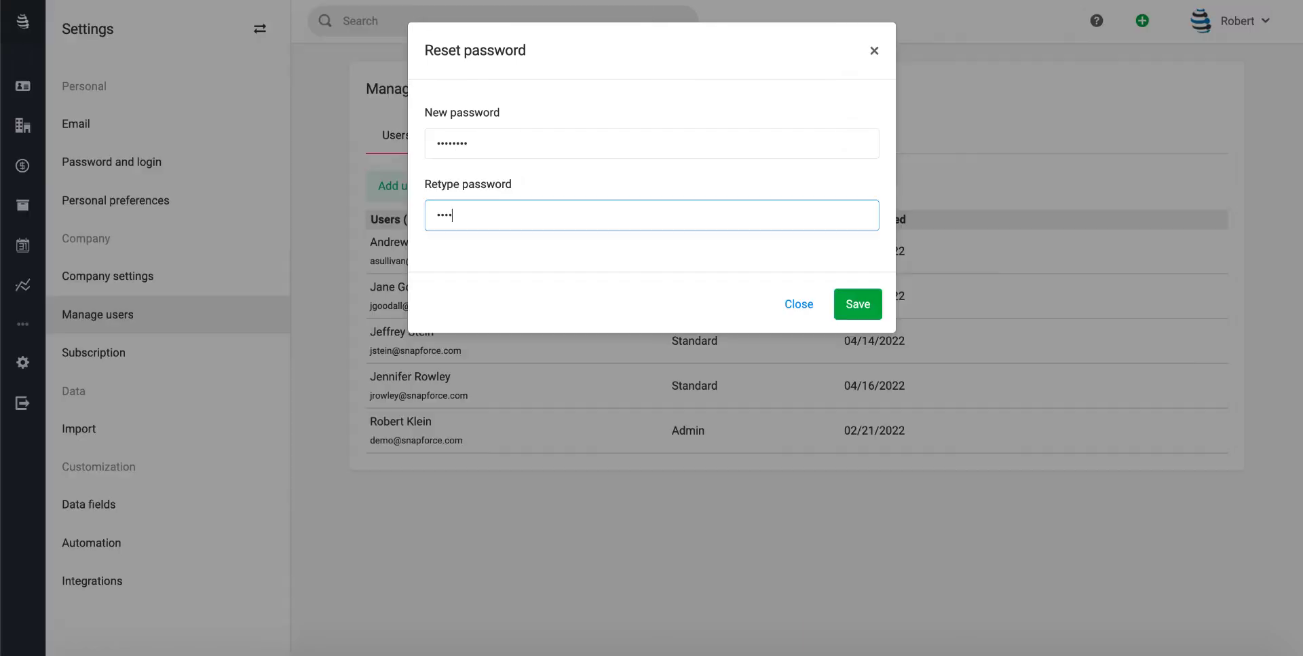
{"action": "type", "text": "••••"}
{"action": "left_click", "coordinate": [854, 302]}
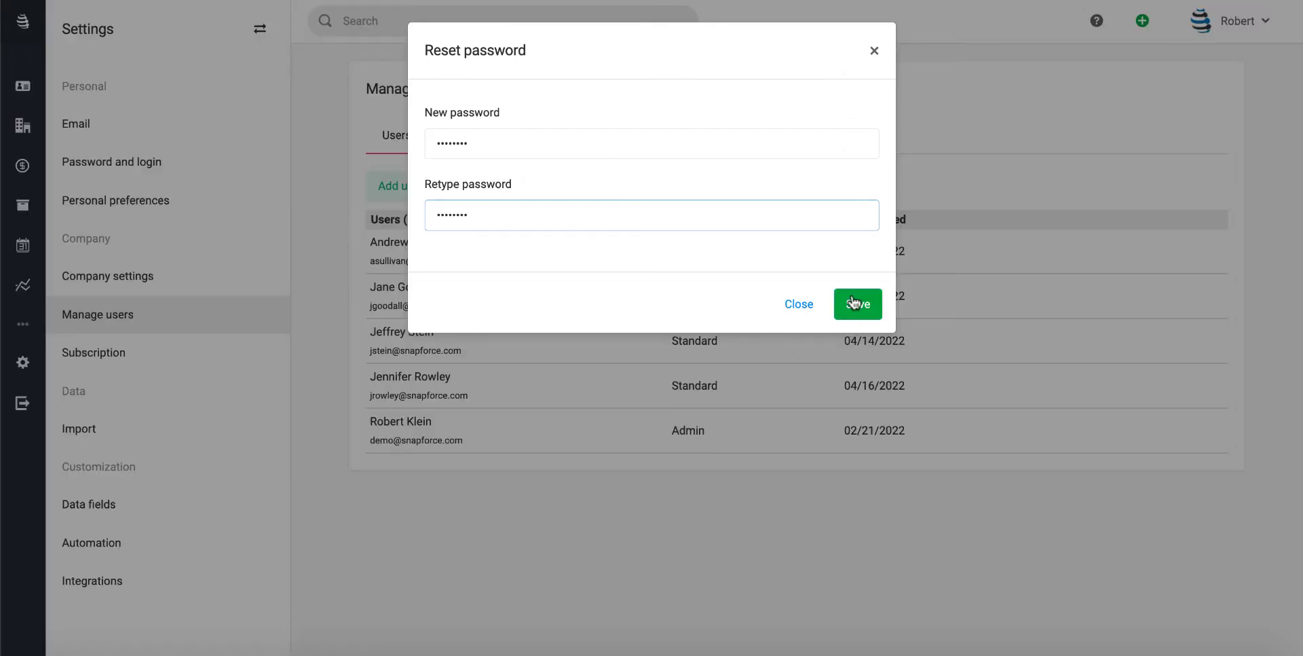
{"action": "left_click", "coordinate": [854, 302]}
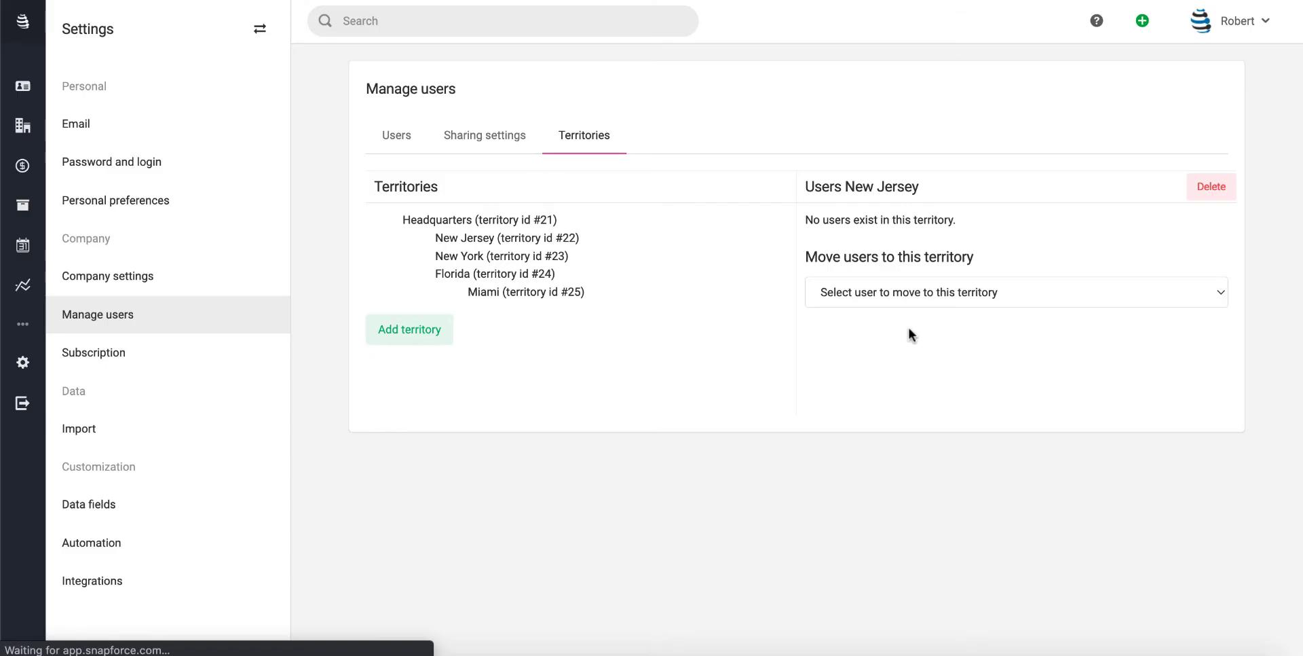
{"action": "left_click", "coordinate": [1245, 9]}
Log out of the admin account and sign in as the standard user with the new password
{"action": "left_click", "coordinate": [1154, 267]}
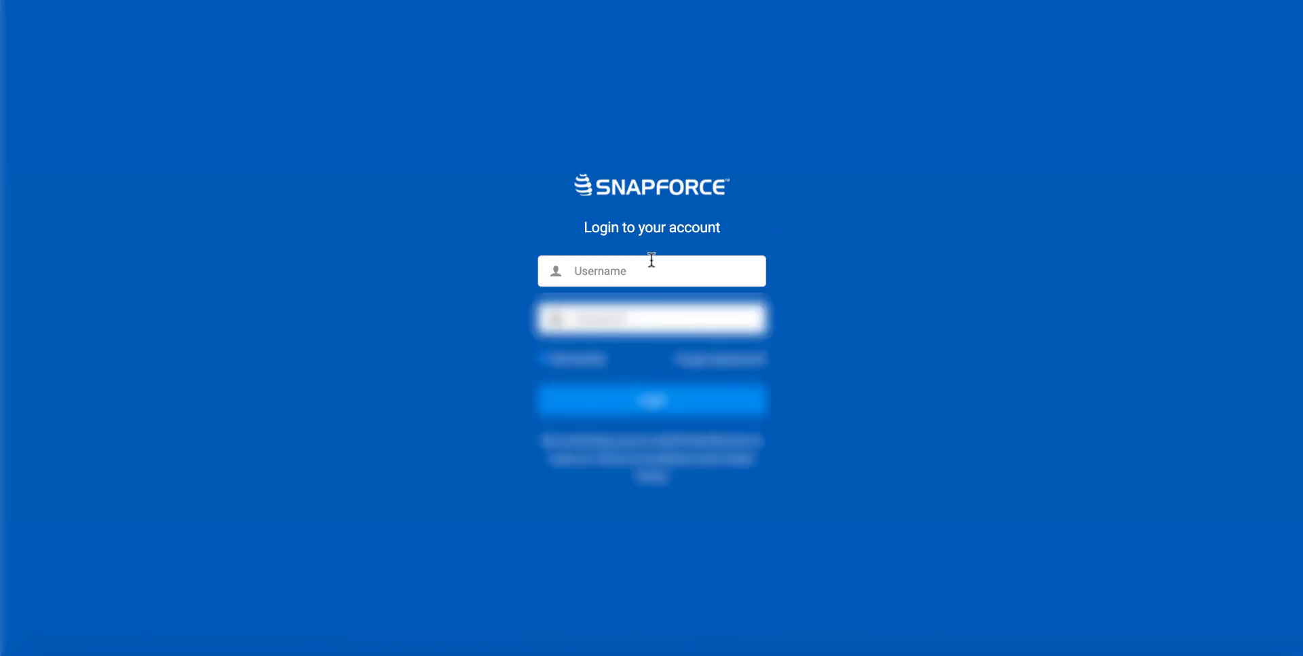
{"action": "left_click", "coordinate": [651, 264]}
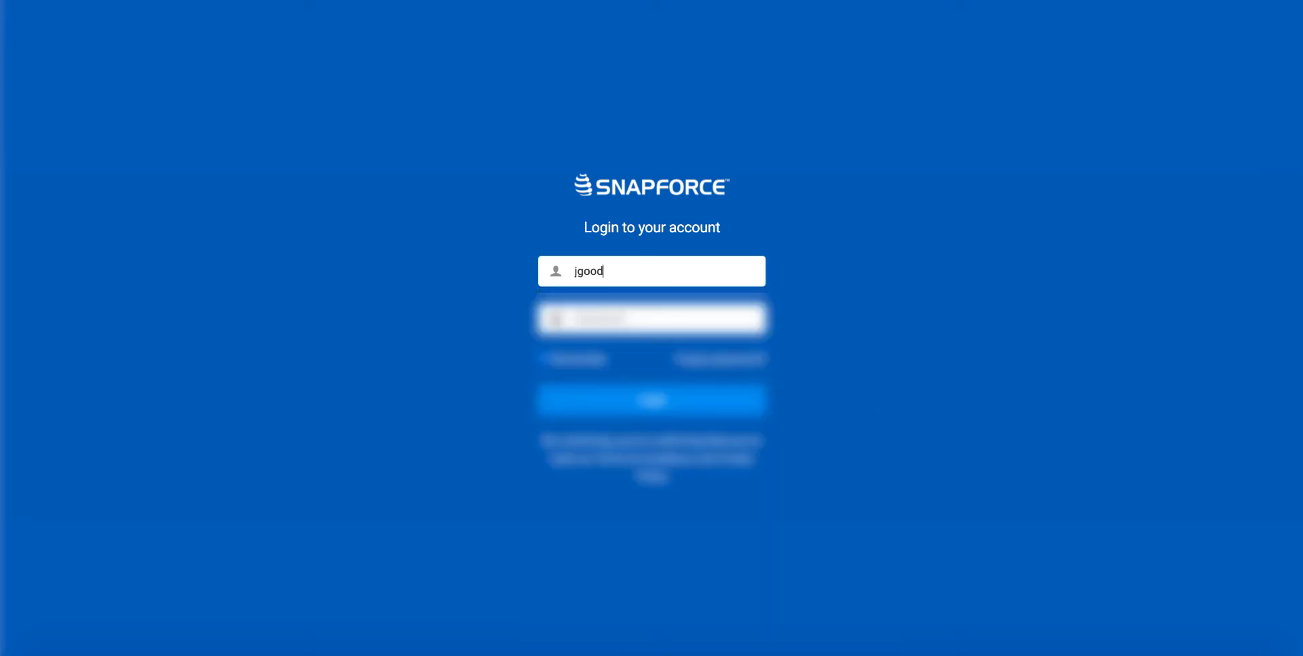
{"action": "key", "text": "Tab"}
{"action": "type", "text": "********"}
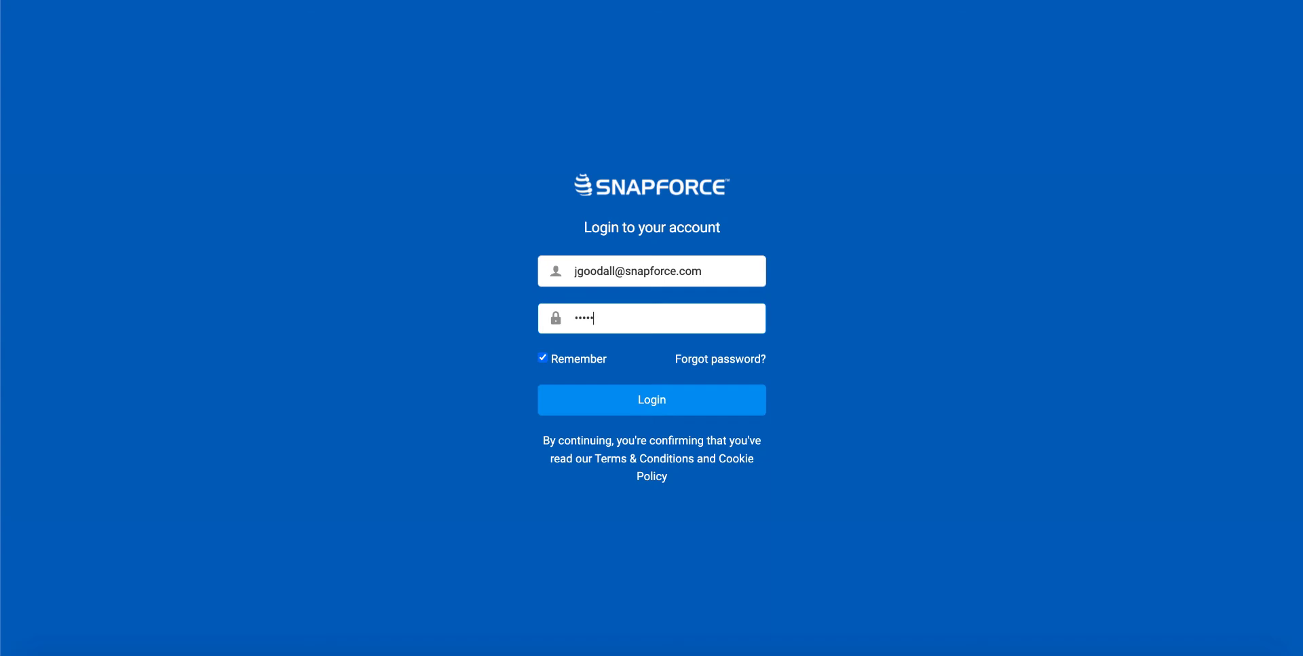
{"action": "key", "text": "Return"}
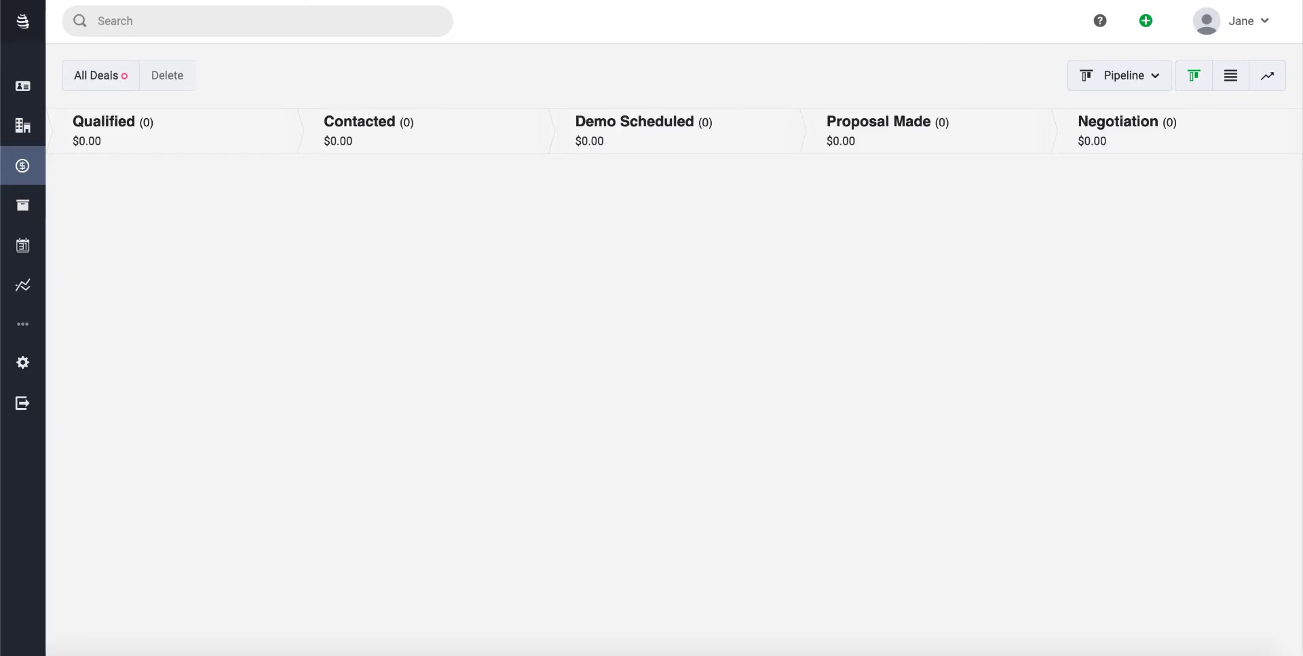
Switch the standard user's Deals to list view, confirming no deals are visible
{"action": "left_click", "coordinate": [1231, 79]}
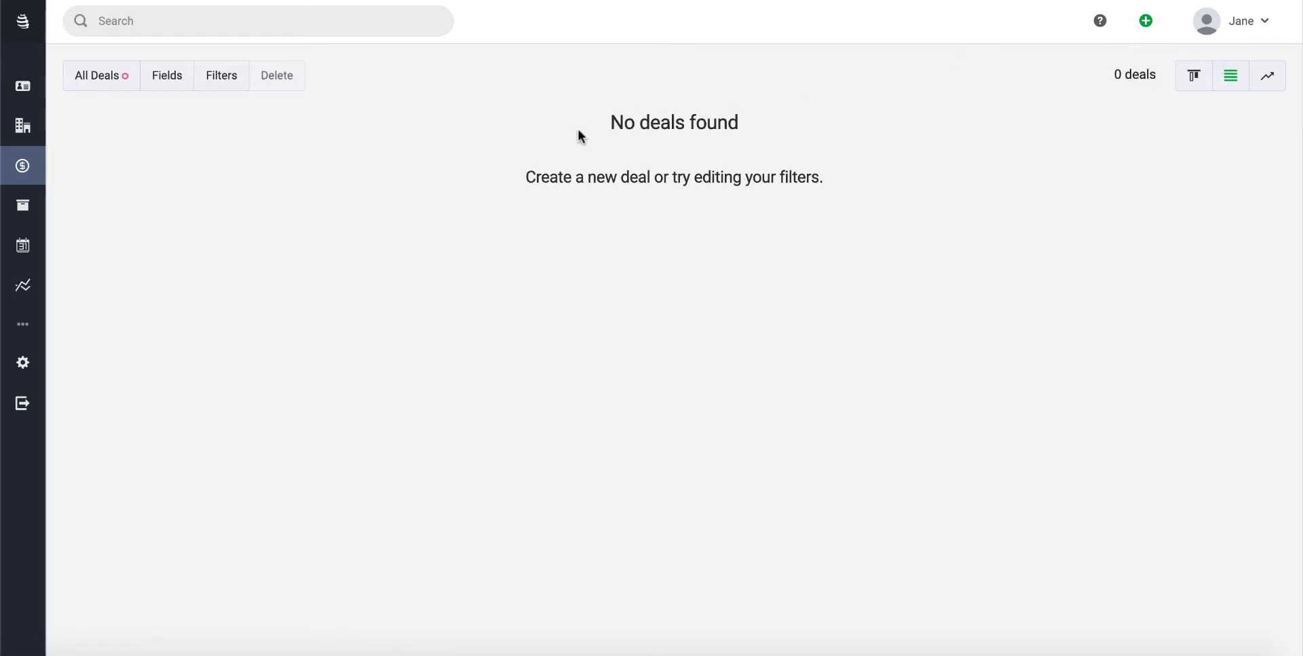
{"action": "left_click_drag", "start_coordinate": [579, 134], "coordinate": [804, 171]}
{"action": "left_click", "coordinate": [845, 178]}
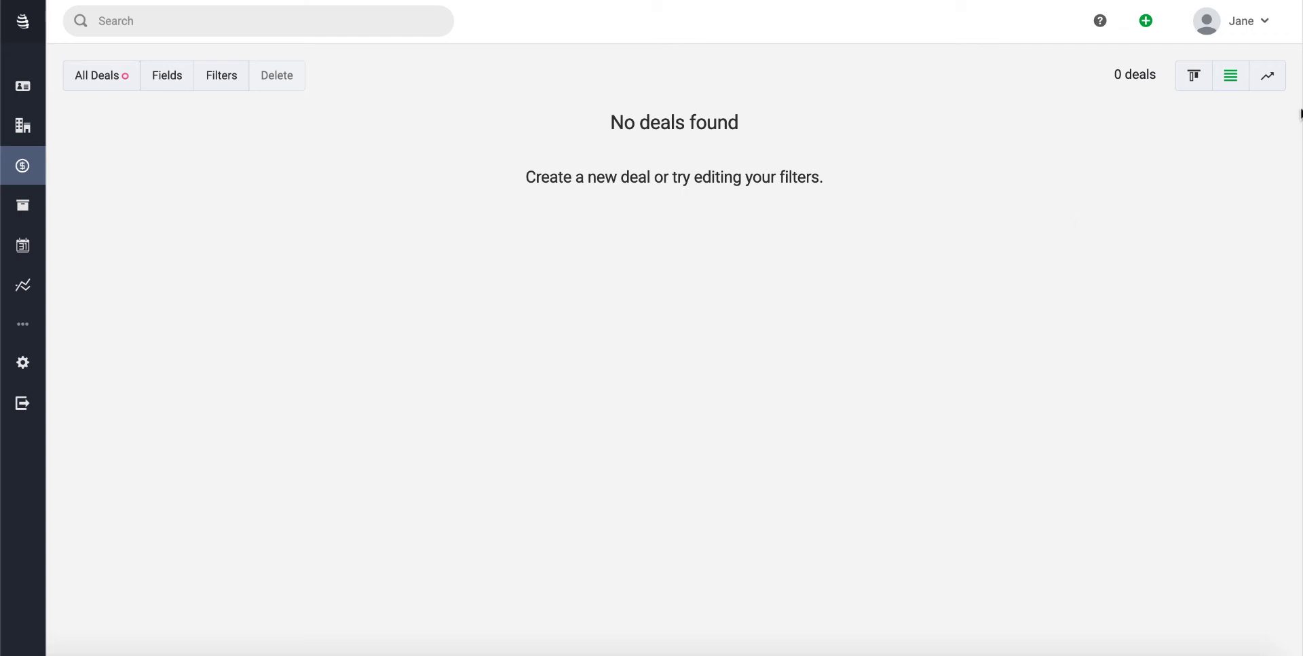
Log out and sign back in using the admin account's saved login
{"action": "left_click", "coordinate": [1246, 18]}
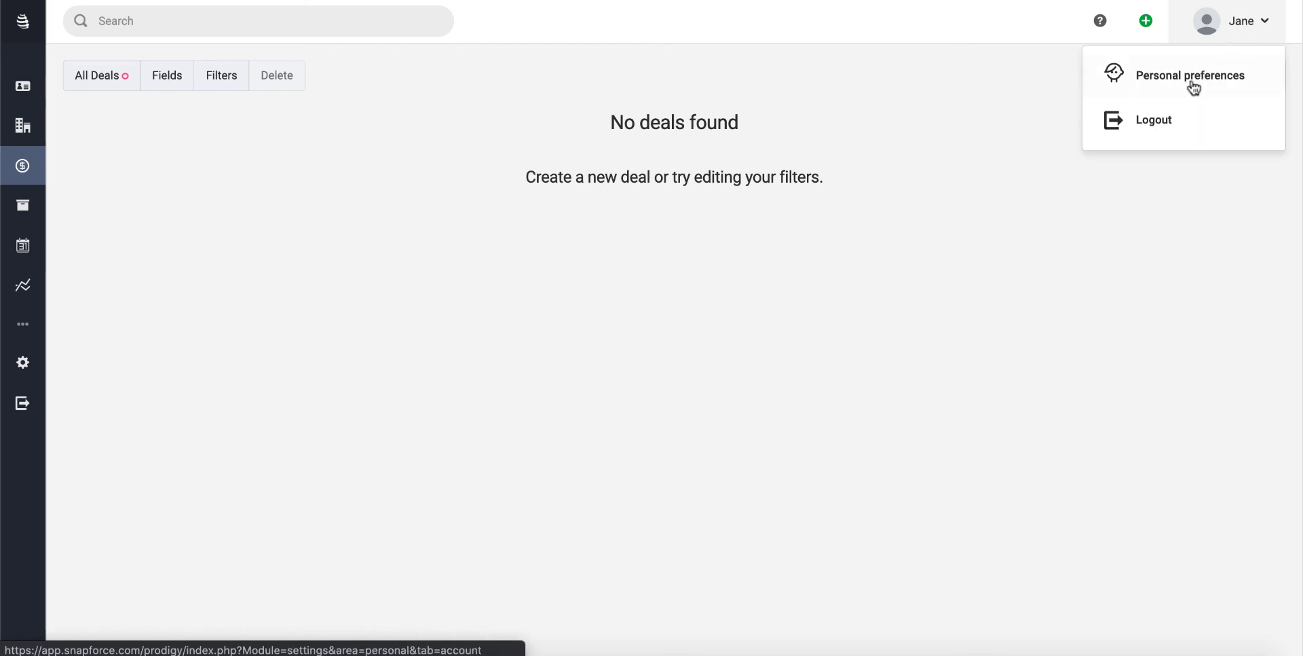
{"action": "left_click", "coordinate": [1179, 123]}
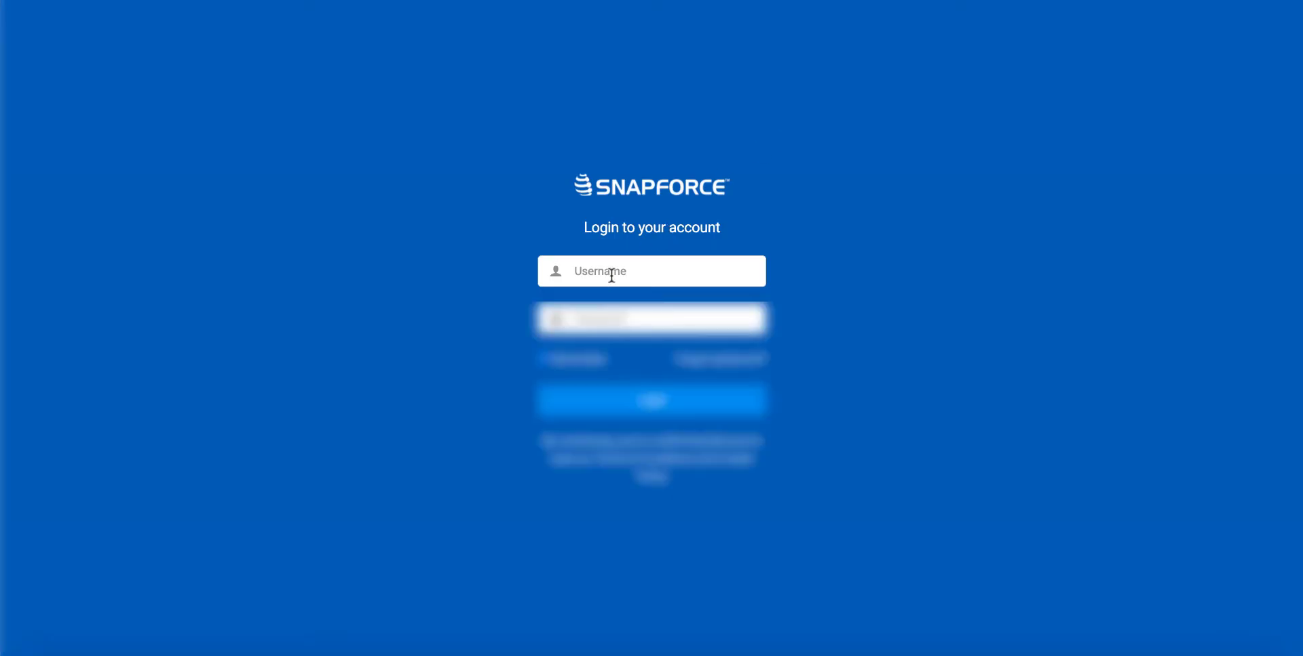
{"action": "left_click", "coordinate": [610, 280]}
{"action": "left_click", "coordinate": [598, 316]}
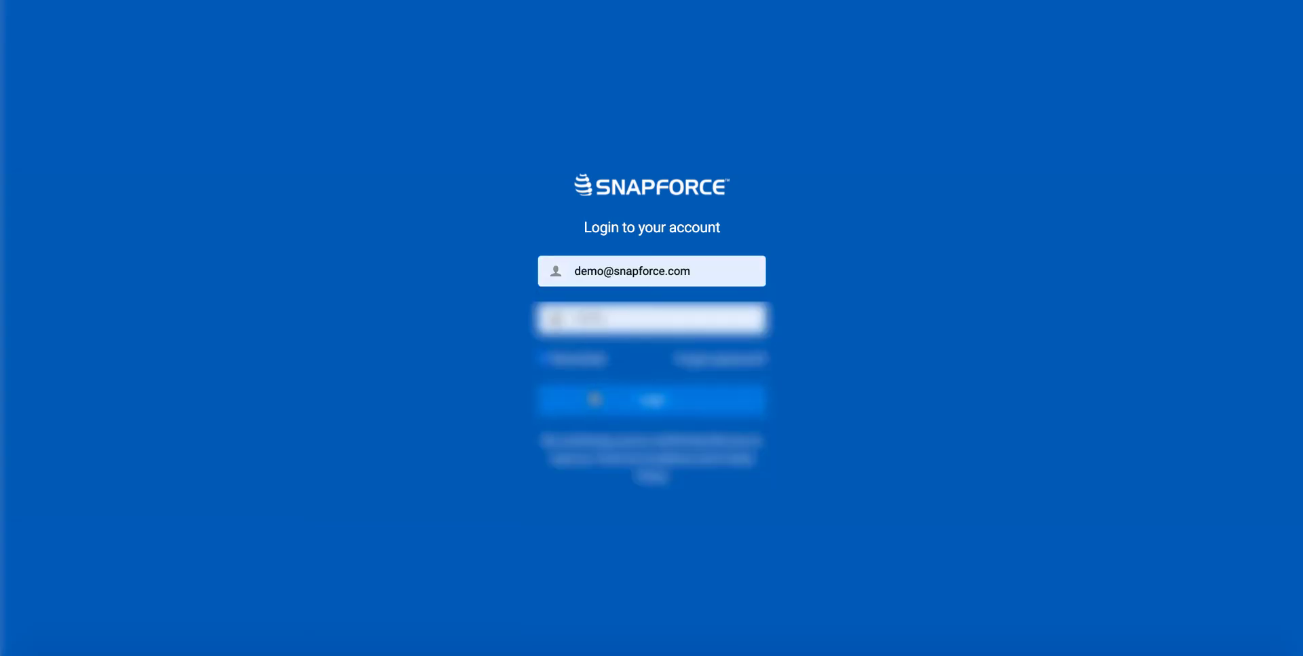
{"action": "left_click", "coordinate": [593, 398]}
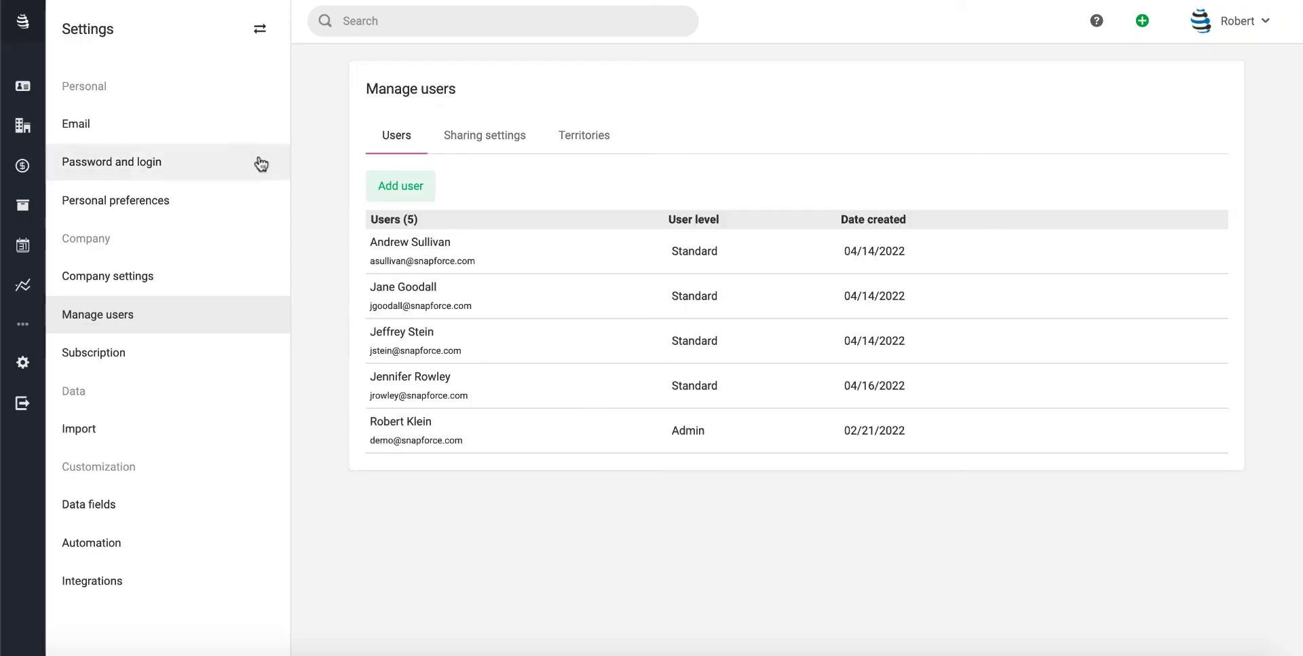
Open the Local Emergency Services deal from the Deals list
{"action": "left_click", "coordinate": [10, 173]}
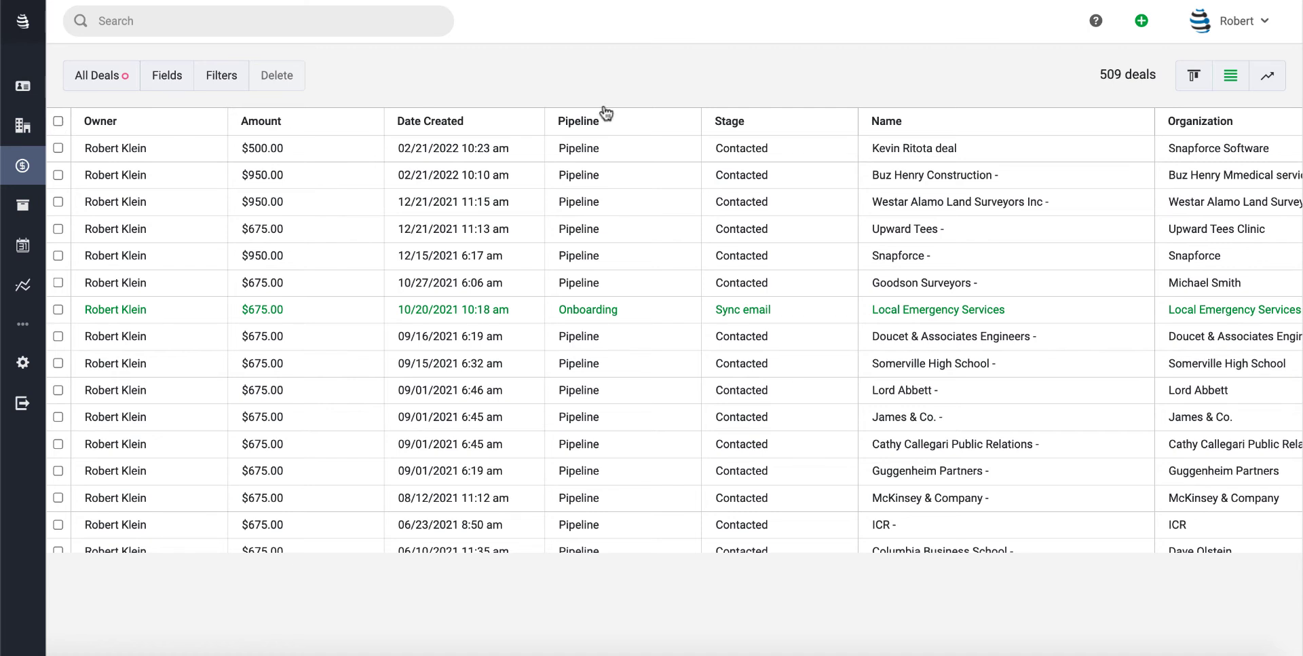
{"action": "left_click", "coordinate": [909, 309]}
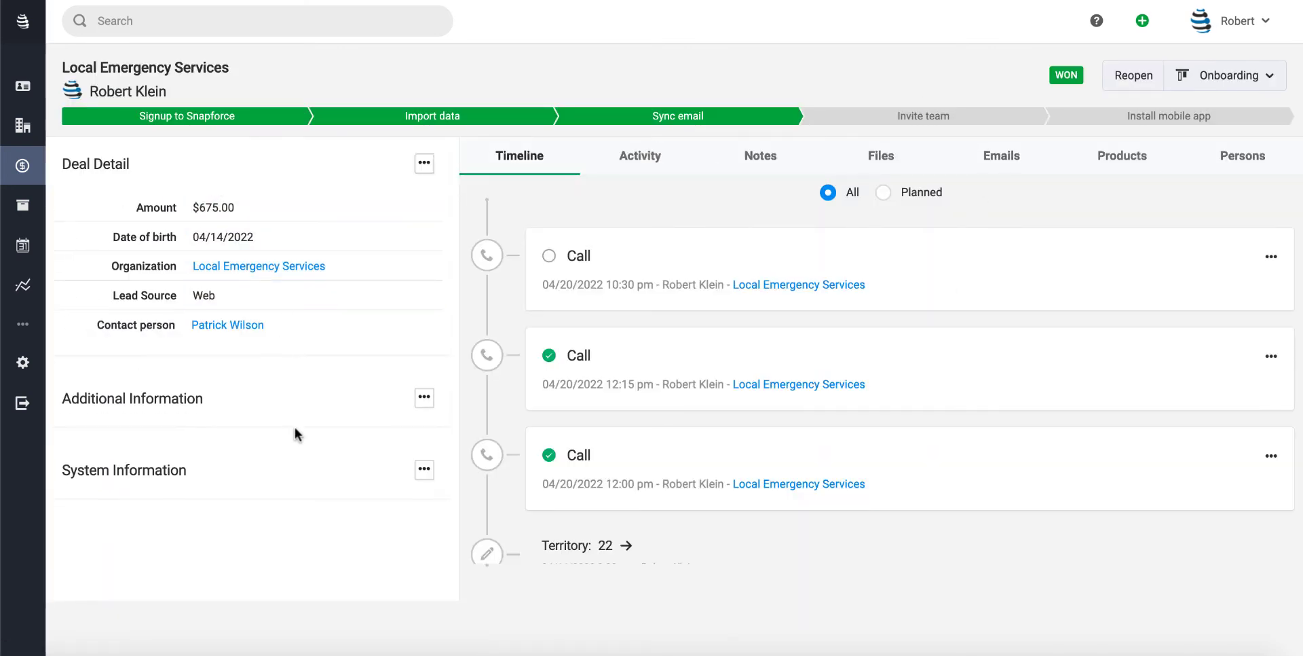
Add the Territory field to the Deal Detail layout between Name and Amount
{"action": "left_click", "coordinate": [425, 163]}
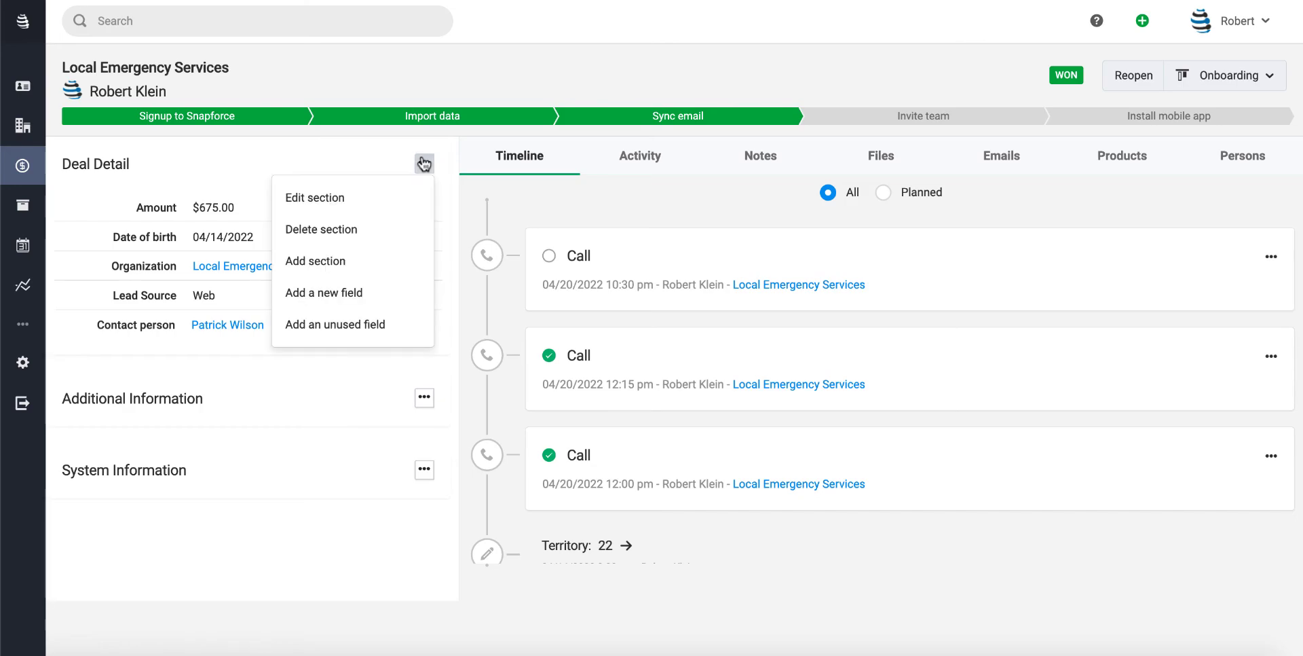
{"action": "left_click", "coordinate": [321, 325]}
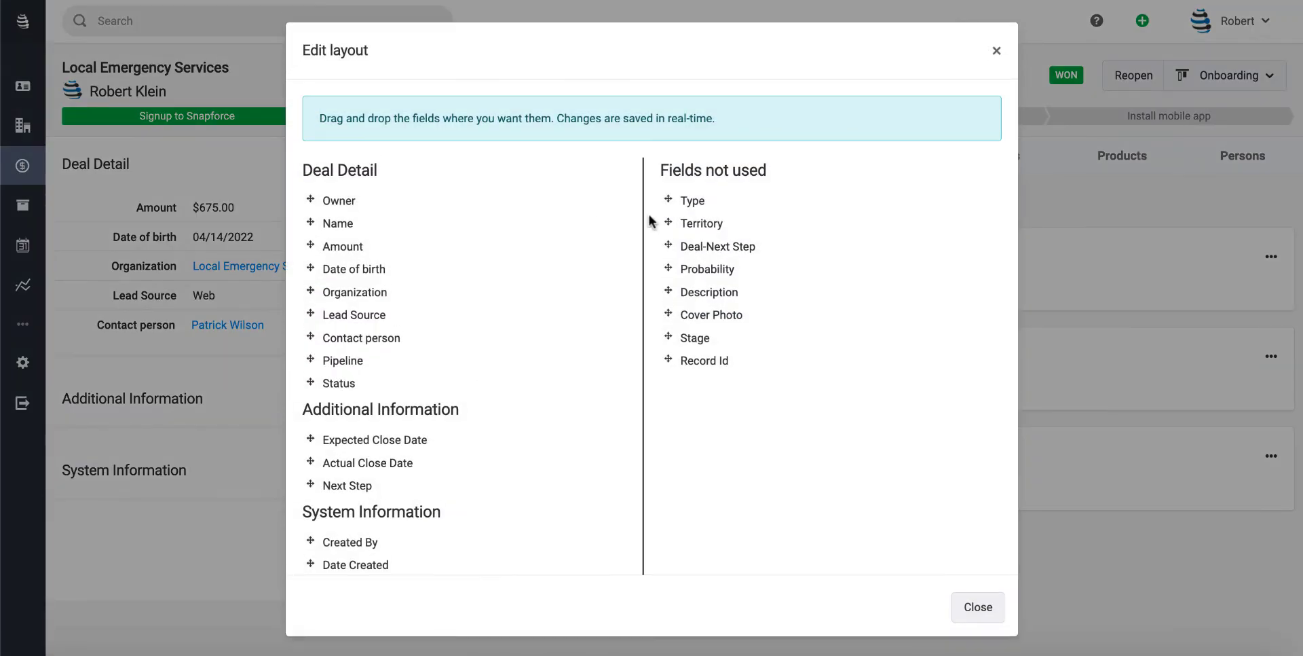
{"action": "left_click_drag", "start_coordinate": [669, 221], "coordinate": [335, 252]}
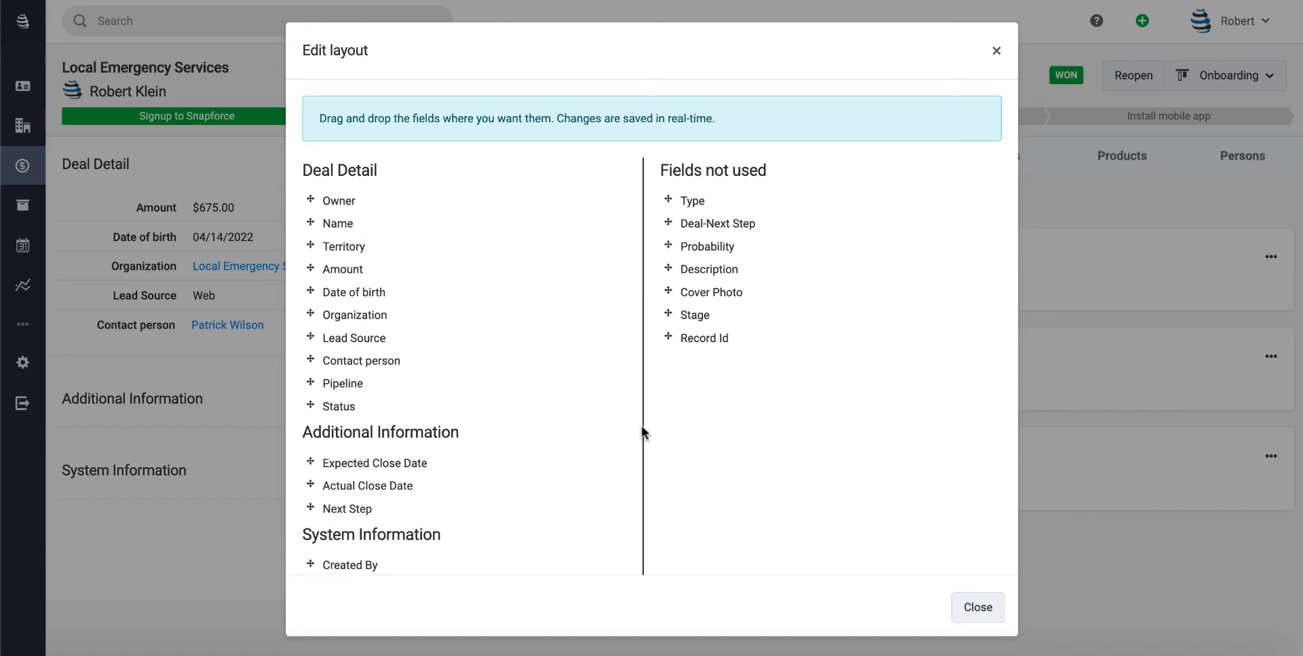
{"action": "left_click", "coordinate": [979, 606]}
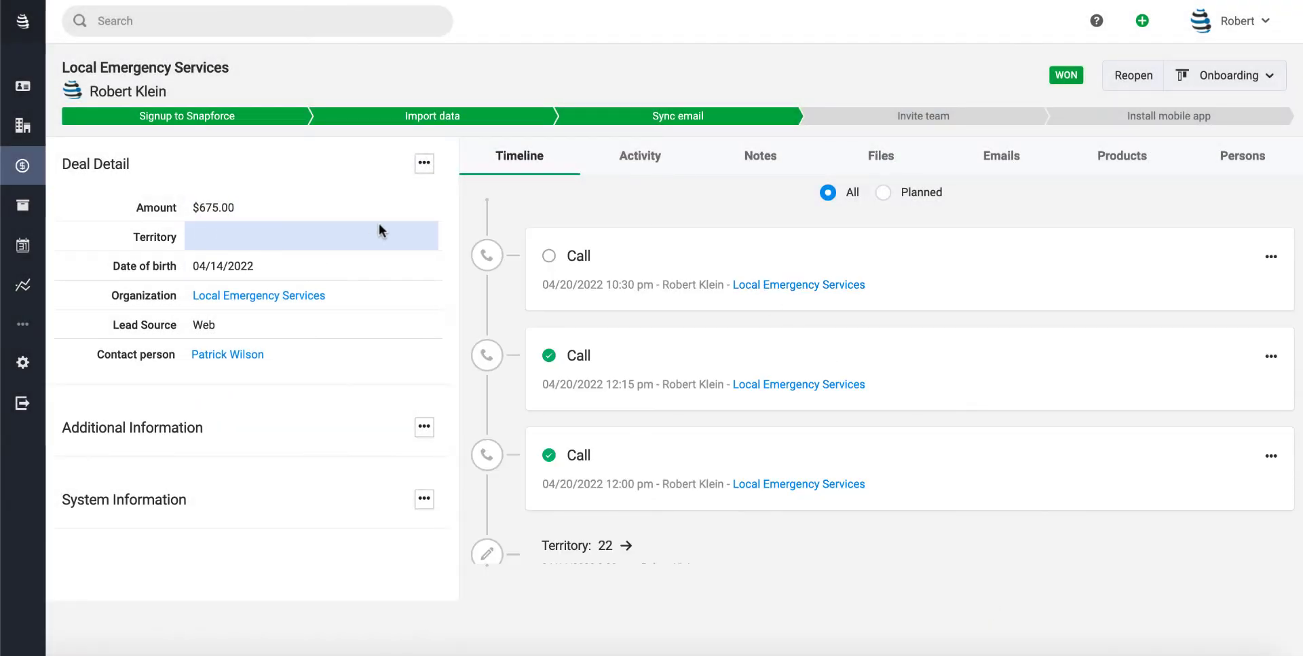
Open this deal's Territory edit, cancel without choosing a value, and return to All Deals
{"action": "left_click", "coordinate": [419, 235]}
{"action": "left_click", "coordinate": [383, 242]}
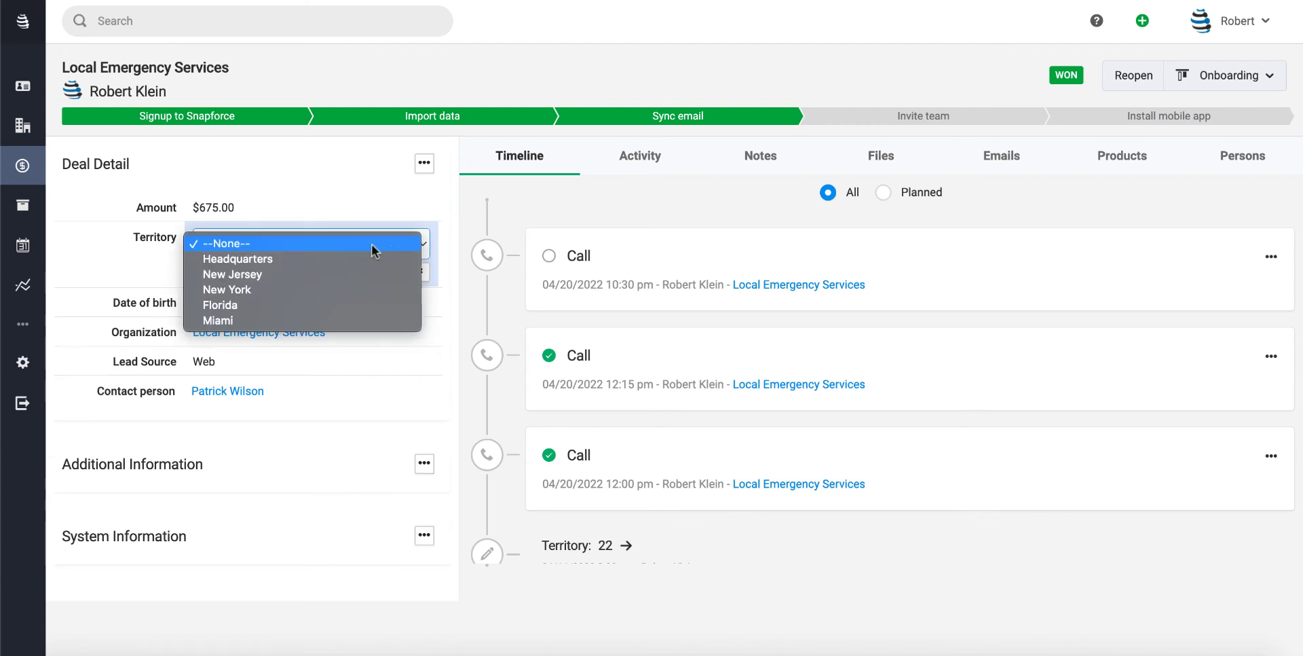
{"action": "left_click", "coordinate": [338, 158]}
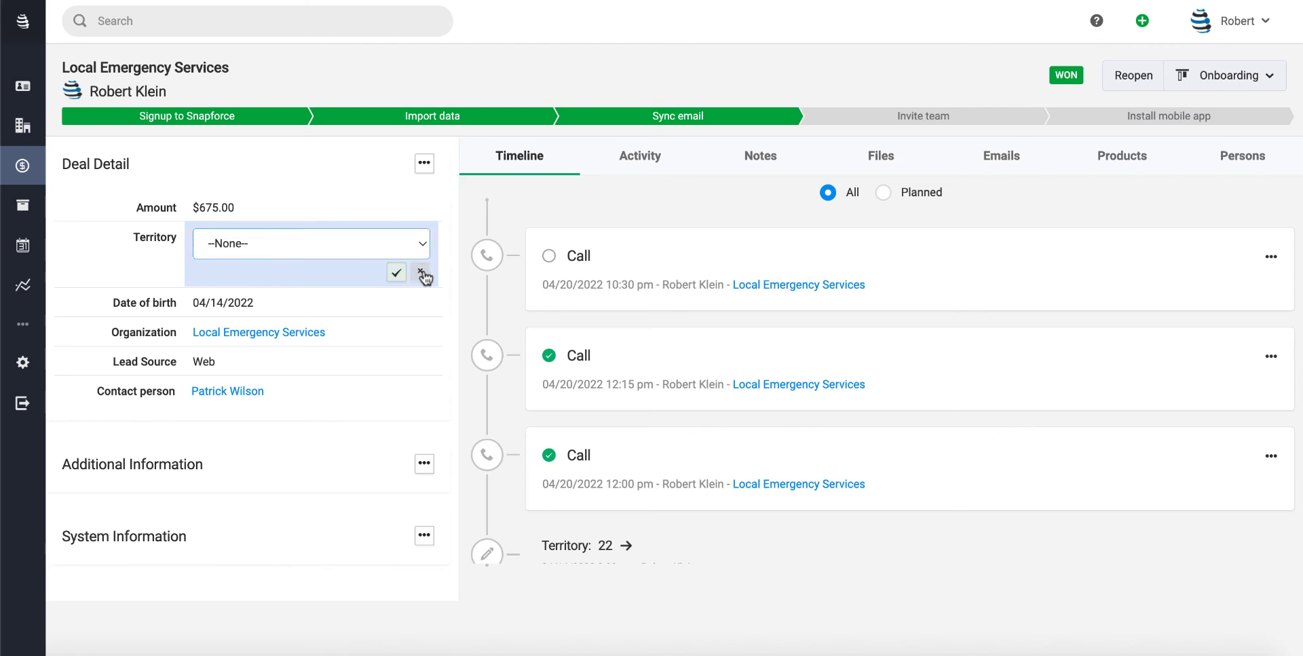
{"action": "left_click", "coordinate": [419, 272]}
{"action": "left_click", "coordinate": [18, 170]}
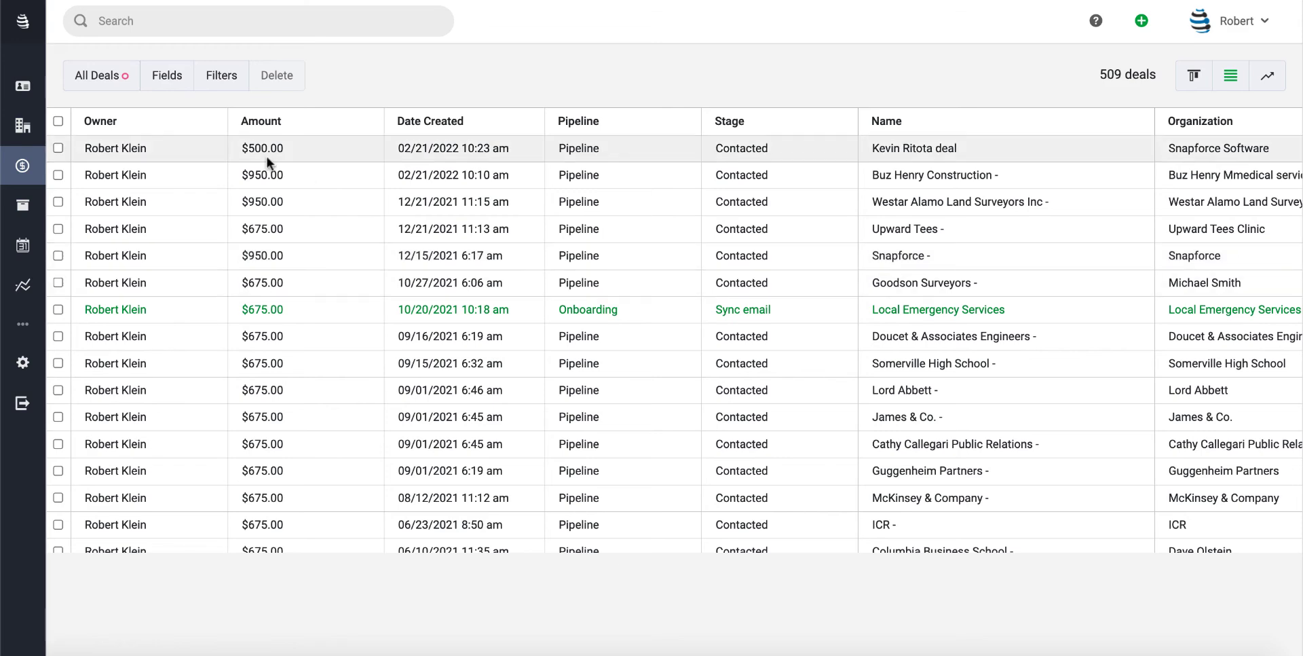
Select all 100 deals on the page and bulk-replace their Territory with New Jersey
{"action": "left_click", "coordinate": [58, 123]}
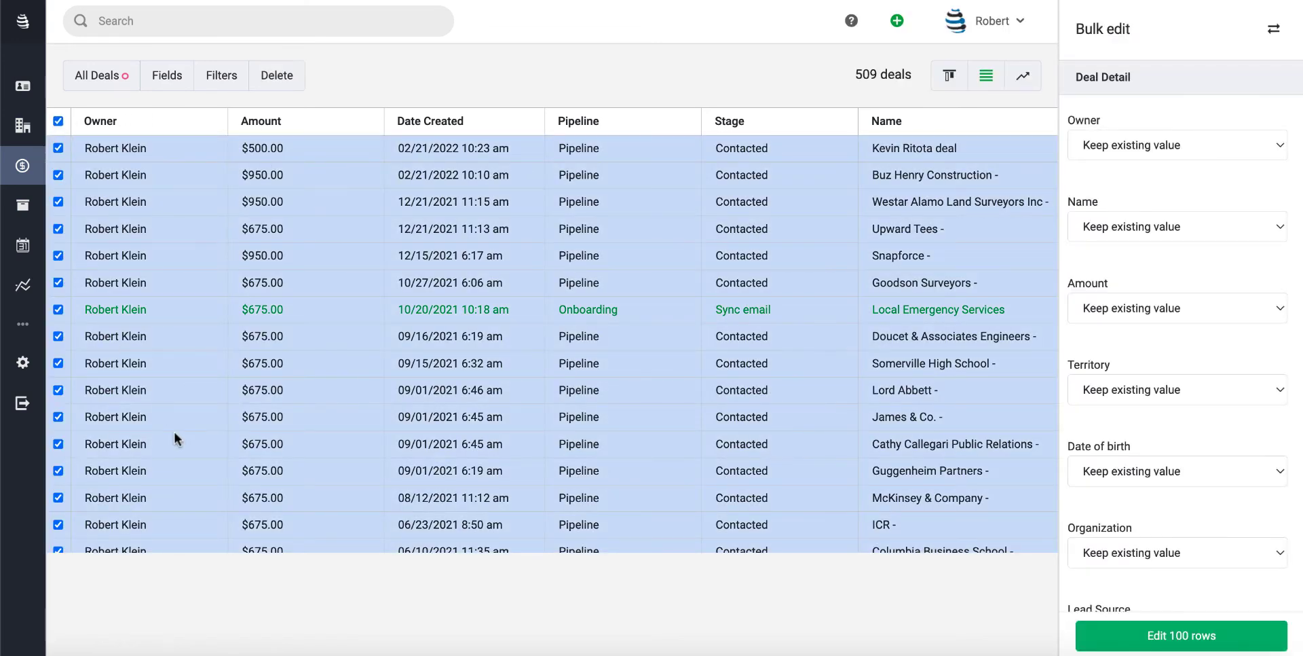
{"action": "scroll", "coordinate": [1146, 343], "scroll_direction": "down", "scroll_amount": 3}
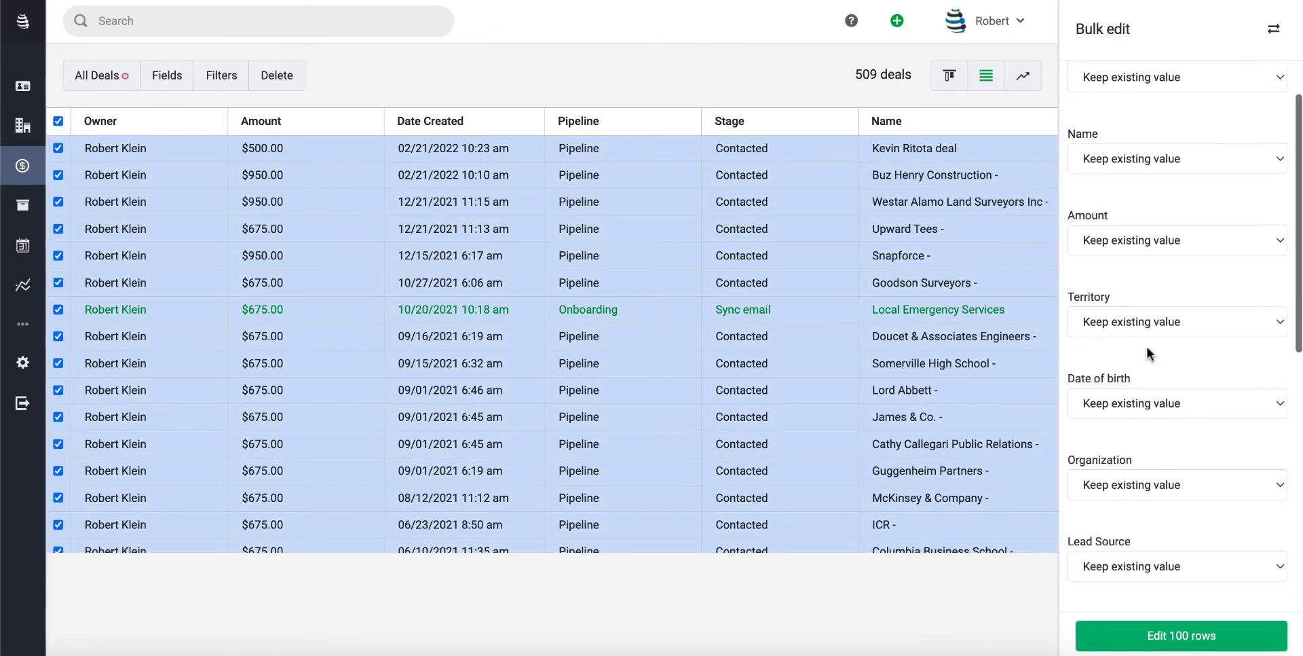
{"action": "scroll", "coordinate": [1147, 347], "scroll_direction": "up", "scroll_amount": 3}
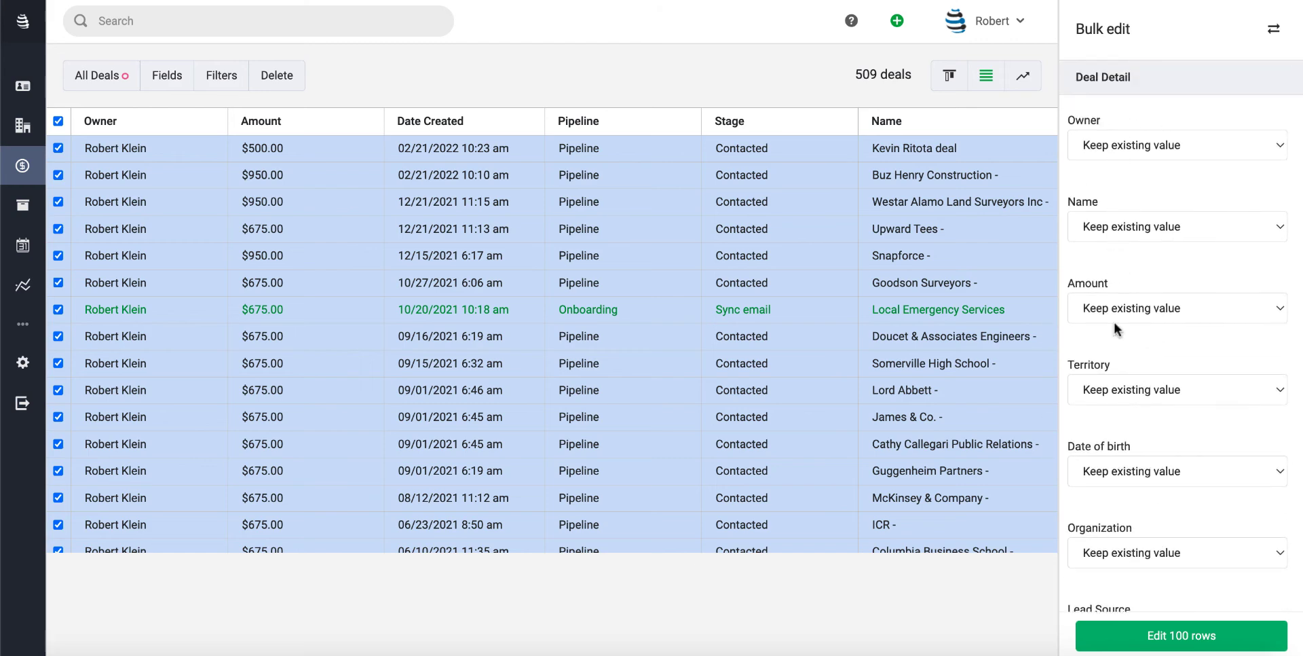
{"action": "left_click", "coordinate": [1111, 389]}
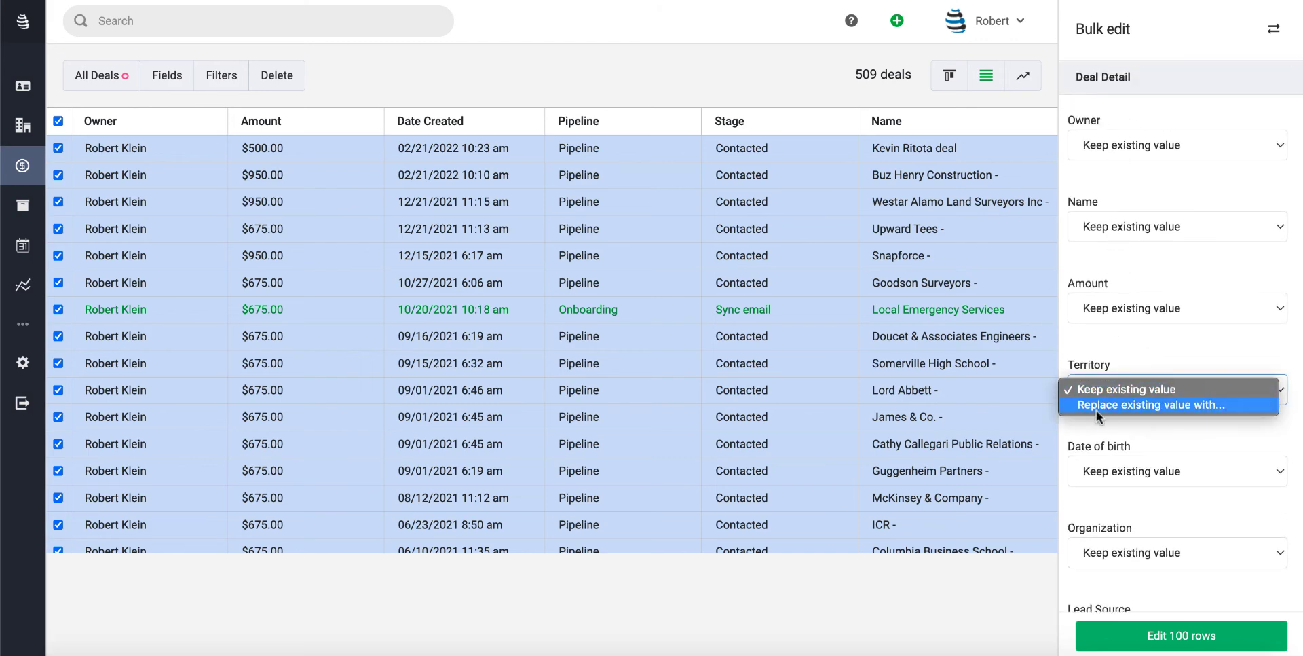
{"action": "left_click", "coordinate": [1097, 410]}
{"action": "left_click", "coordinate": [1112, 422]}
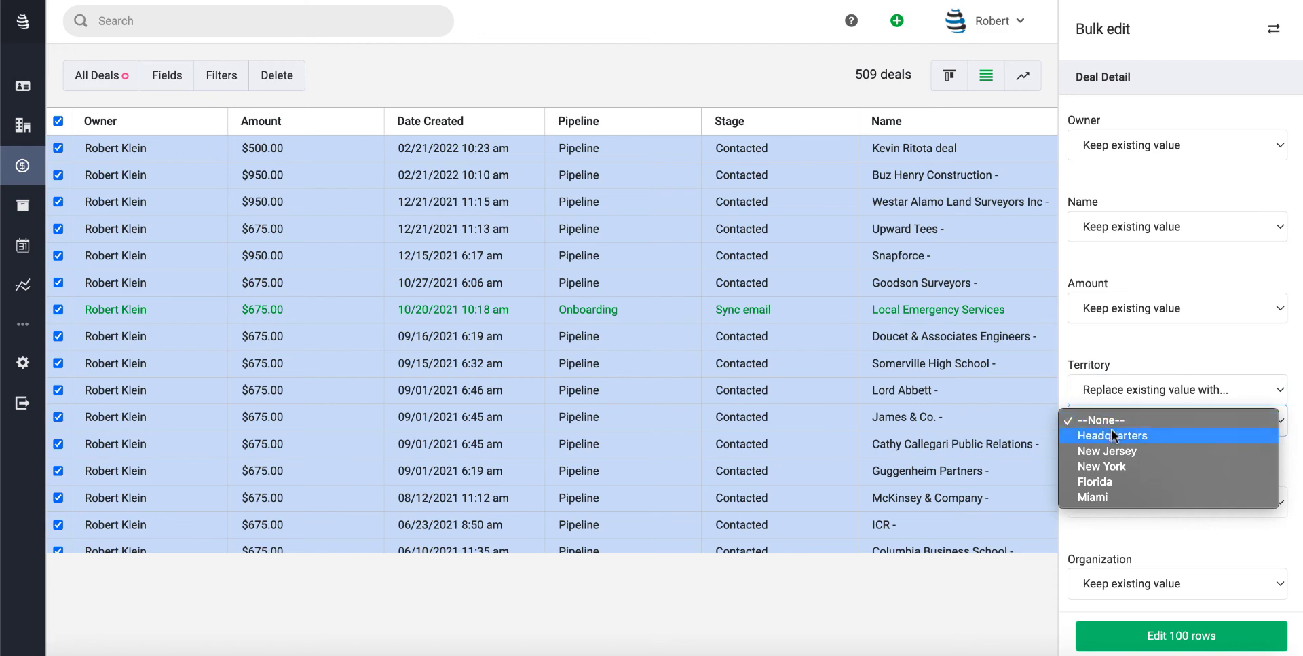
{"action": "left_click", "coordinate": [1109, 448]}
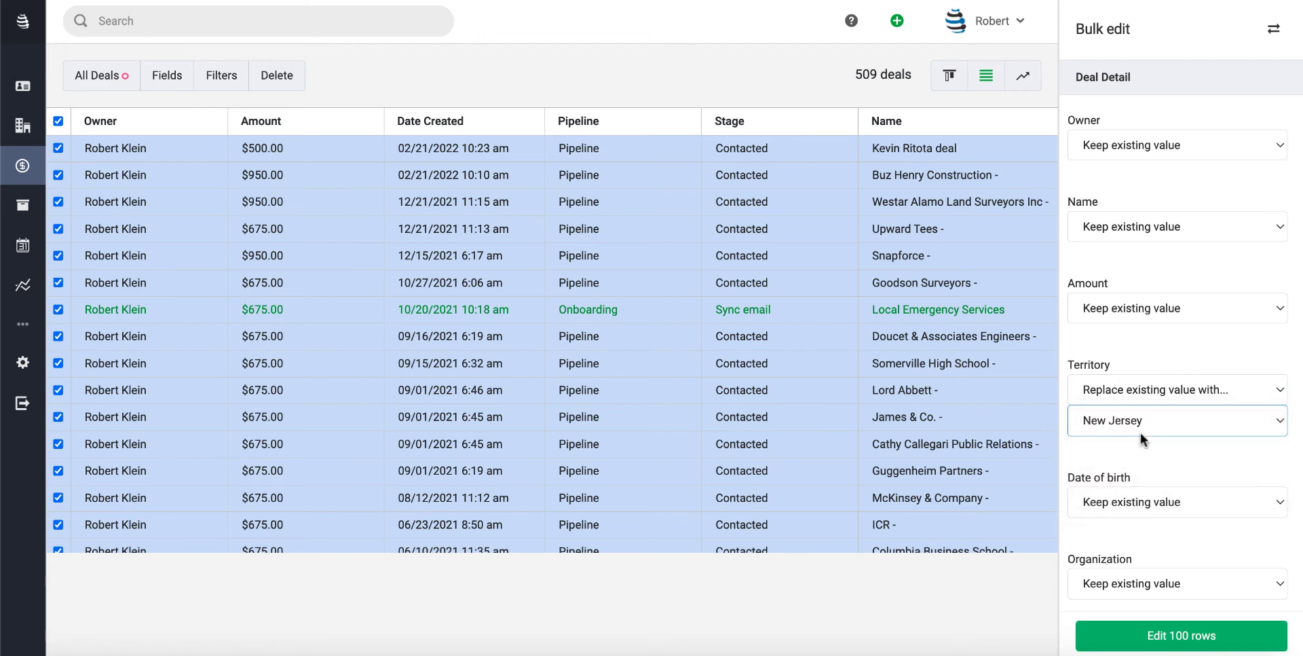
{"action": "left_click", "coordinate": [1156, 635]}
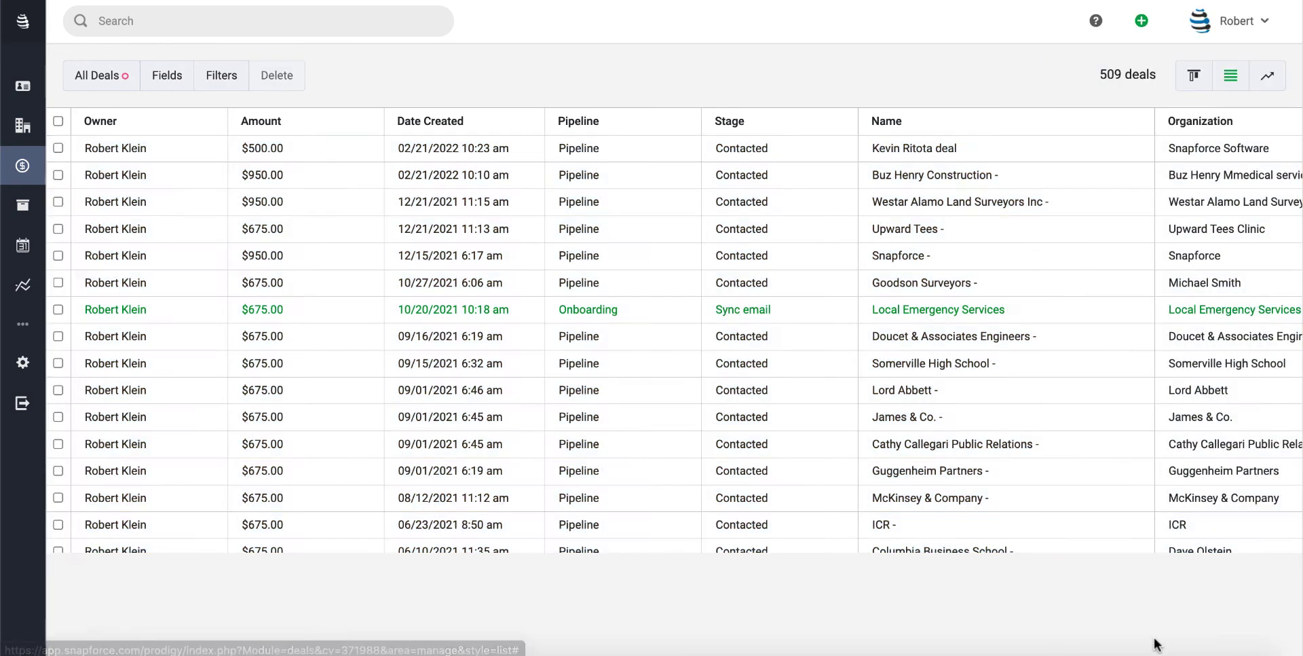
Turn on the Territory field in the Fields panel so the deals list shows a Territory column
{"action": "left_click", "coordinate": [171, 76]}
{"action": "scroll", "coordinate": [108, 262], "scroll_direction": "down", "scroll_amount": 4}
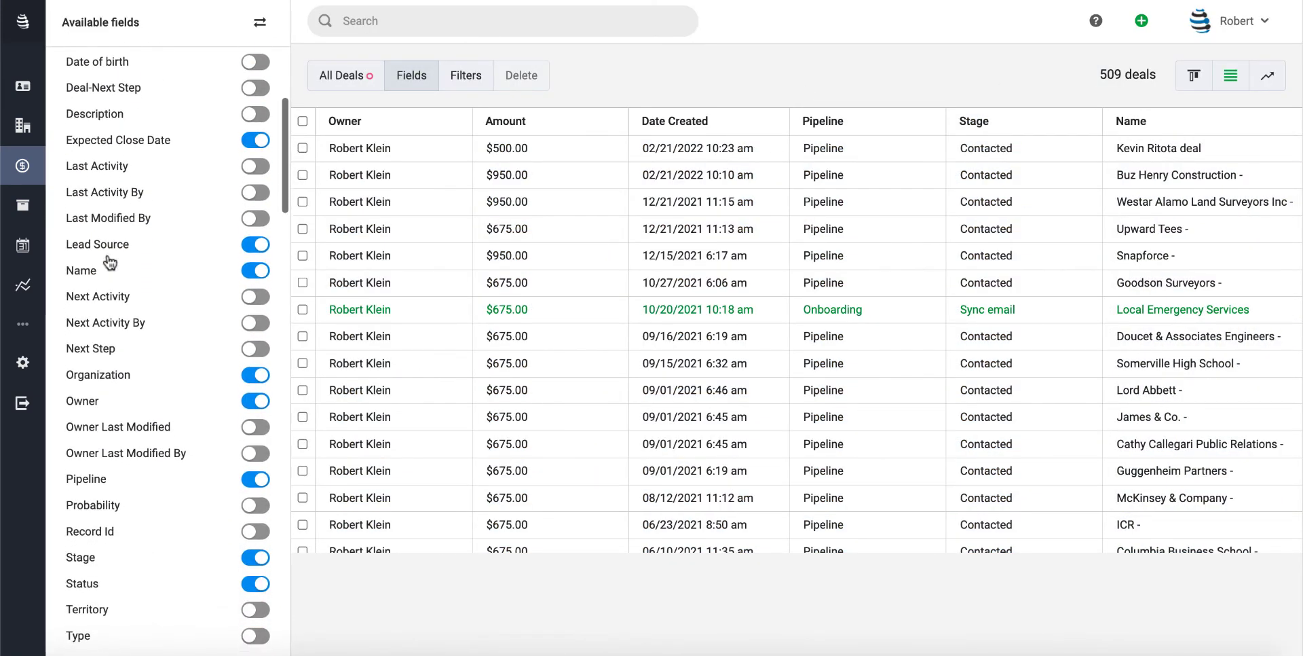
{"action": "left_click", "coordinate": [76, 609]}
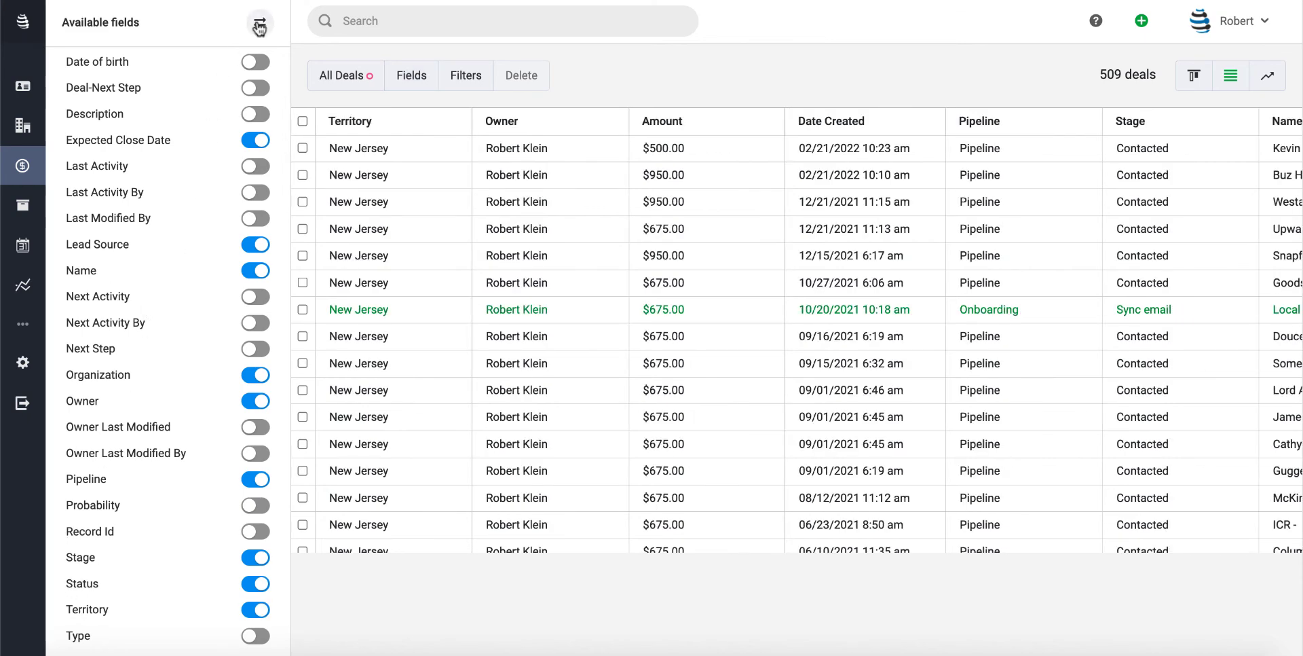
{"action": "left_click", "coordinate": [260, 23]}
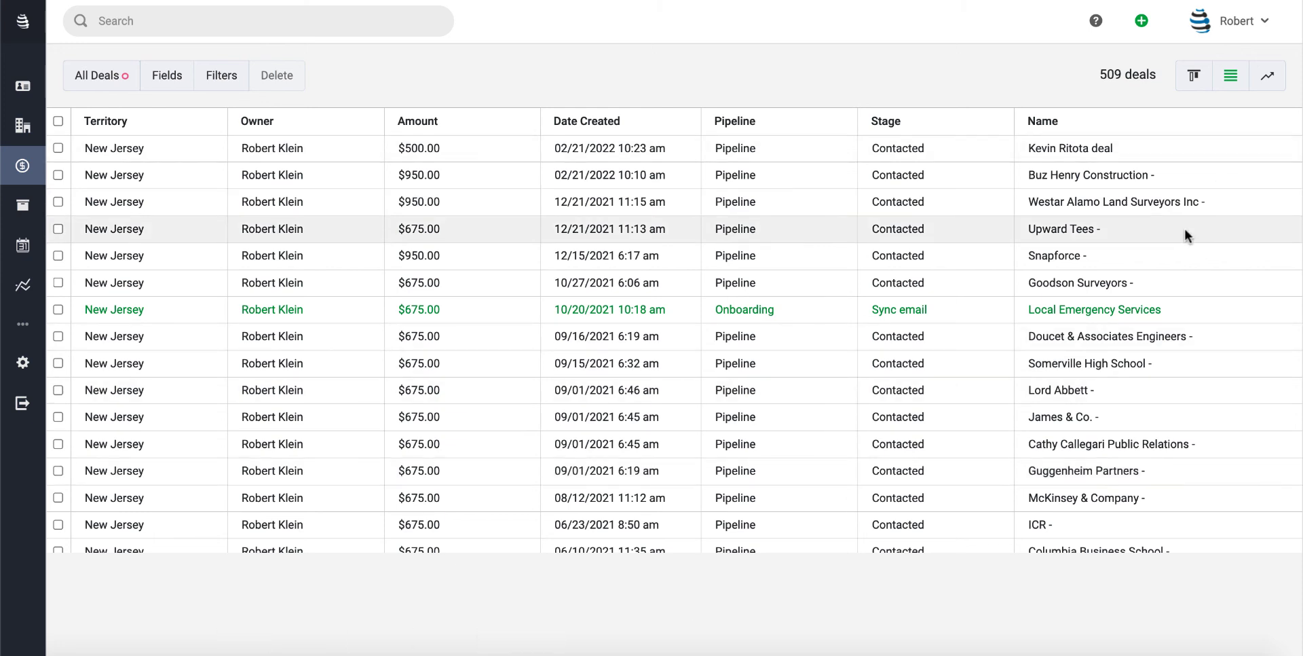
Log out and submit the other user's e-mail and password to sign in
{"action": "left_click", "coordinate": [1228, 14]}
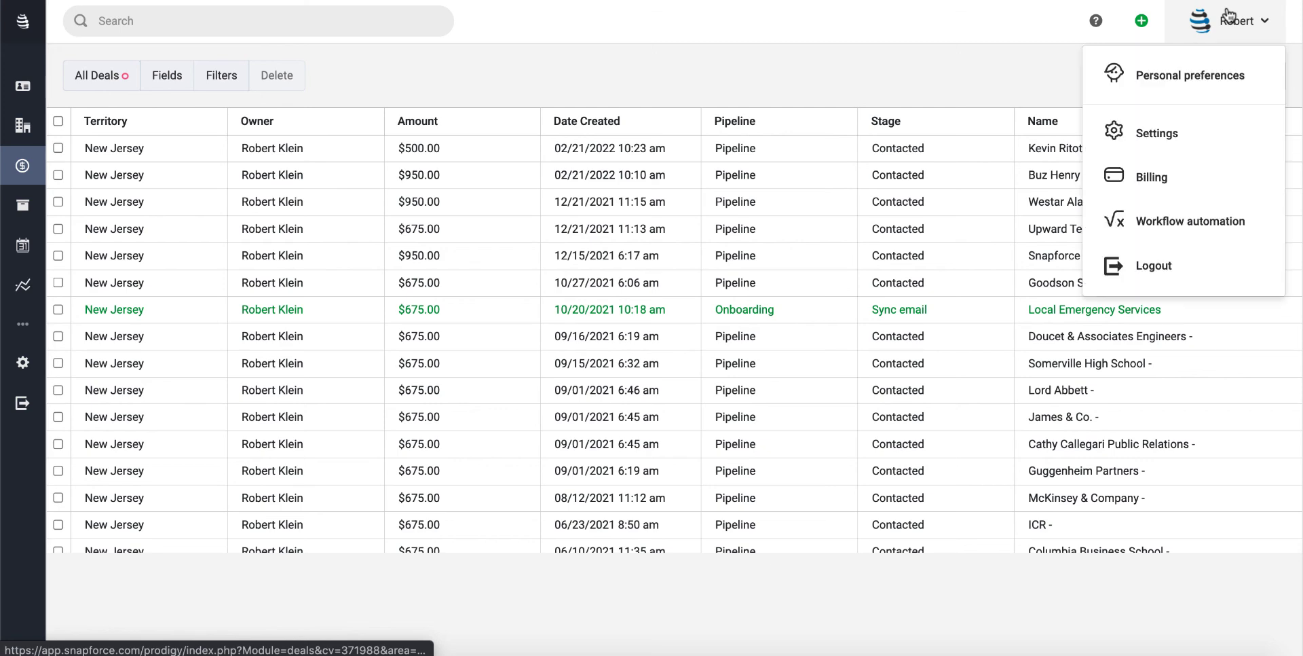
{"action": "left_click", "coordinate": [1154, 265]}
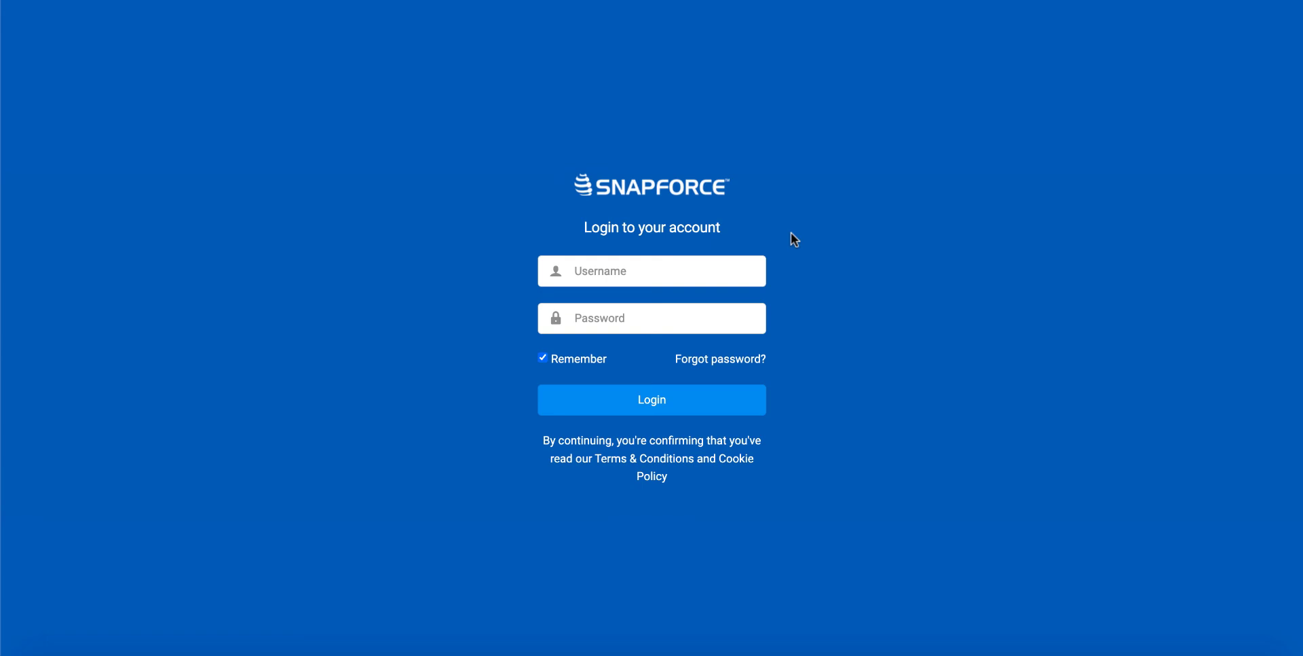
{"action": "left_click", "coordinate": [682, 271]}
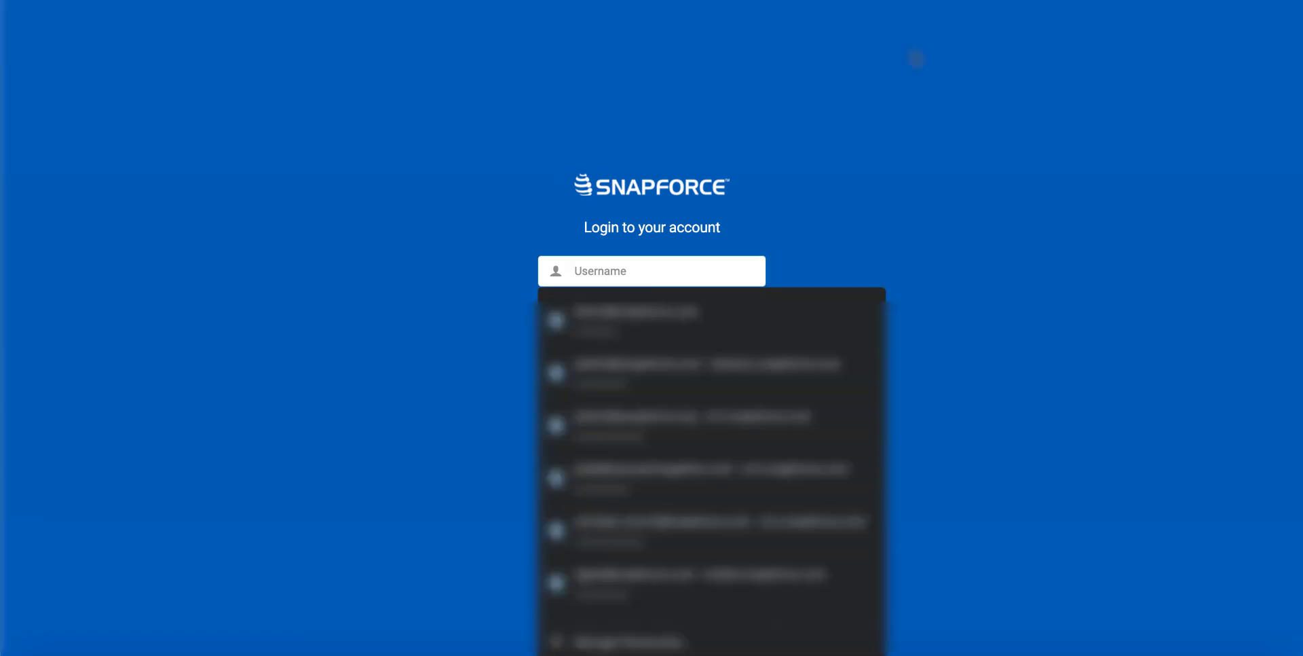
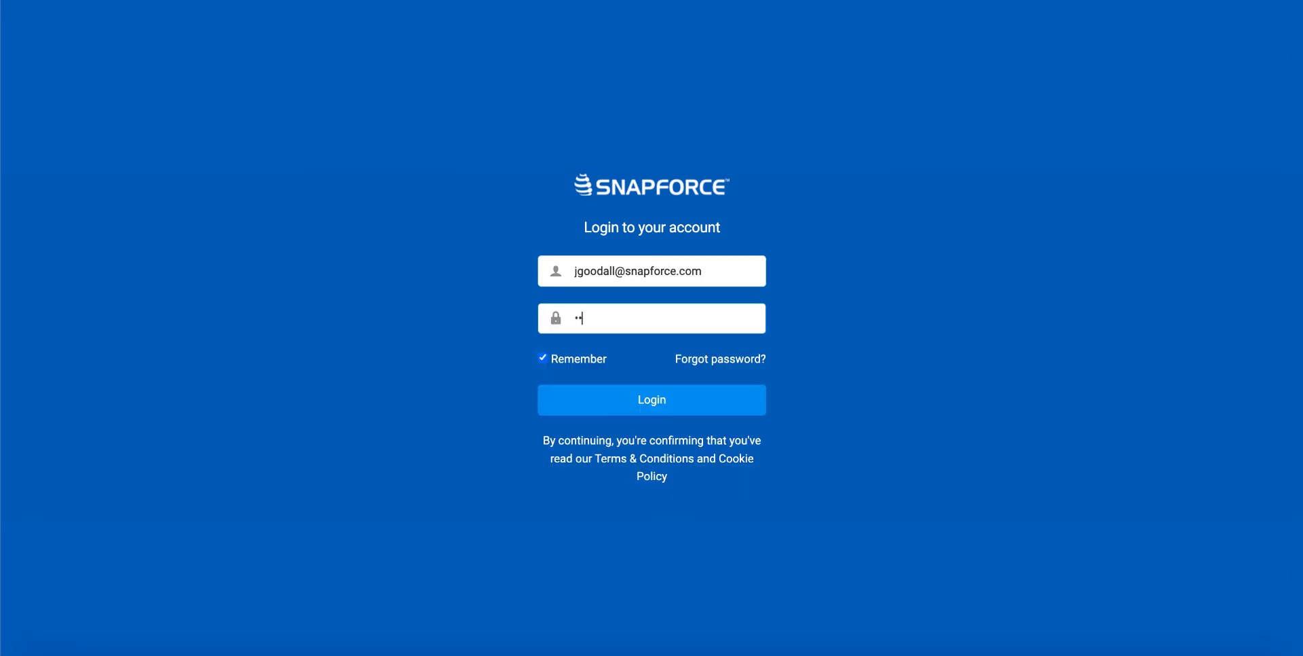
{"action": "key", "text": "Return"}
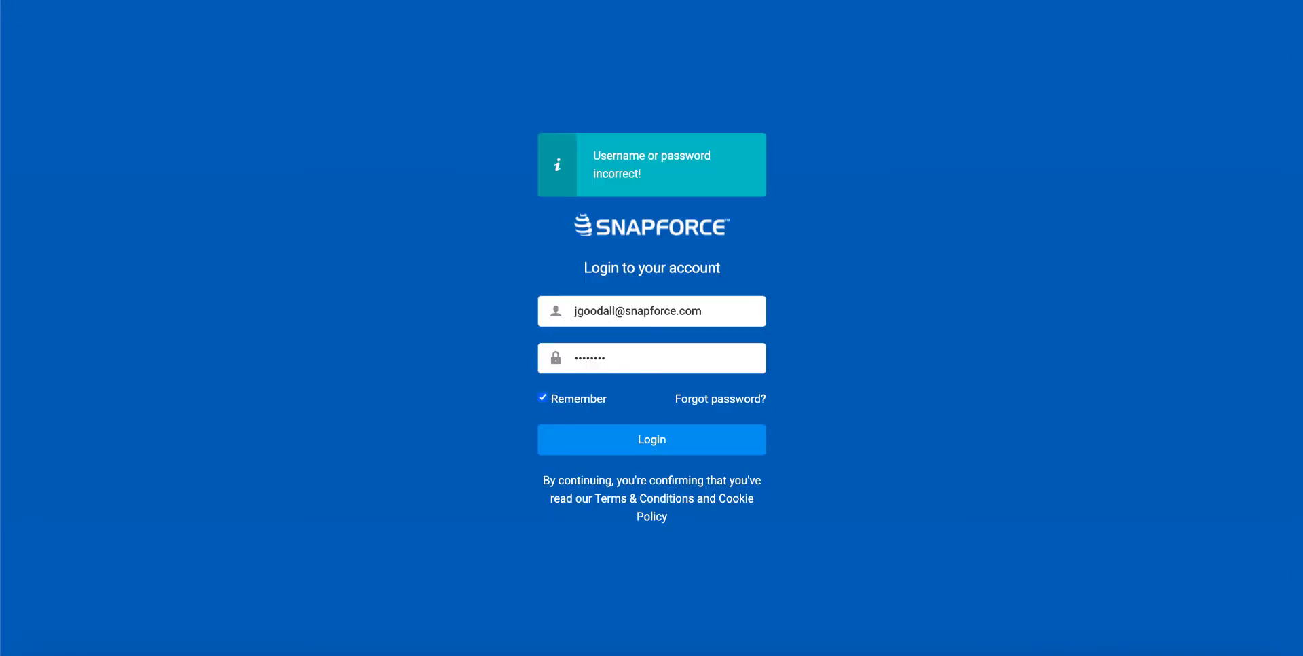
Retype the rejected password and complete the login
{"action": "key", "text": "Tab"}
{"action": "key", "text": "Tab"}
{"action": "type", "text": "••••"}
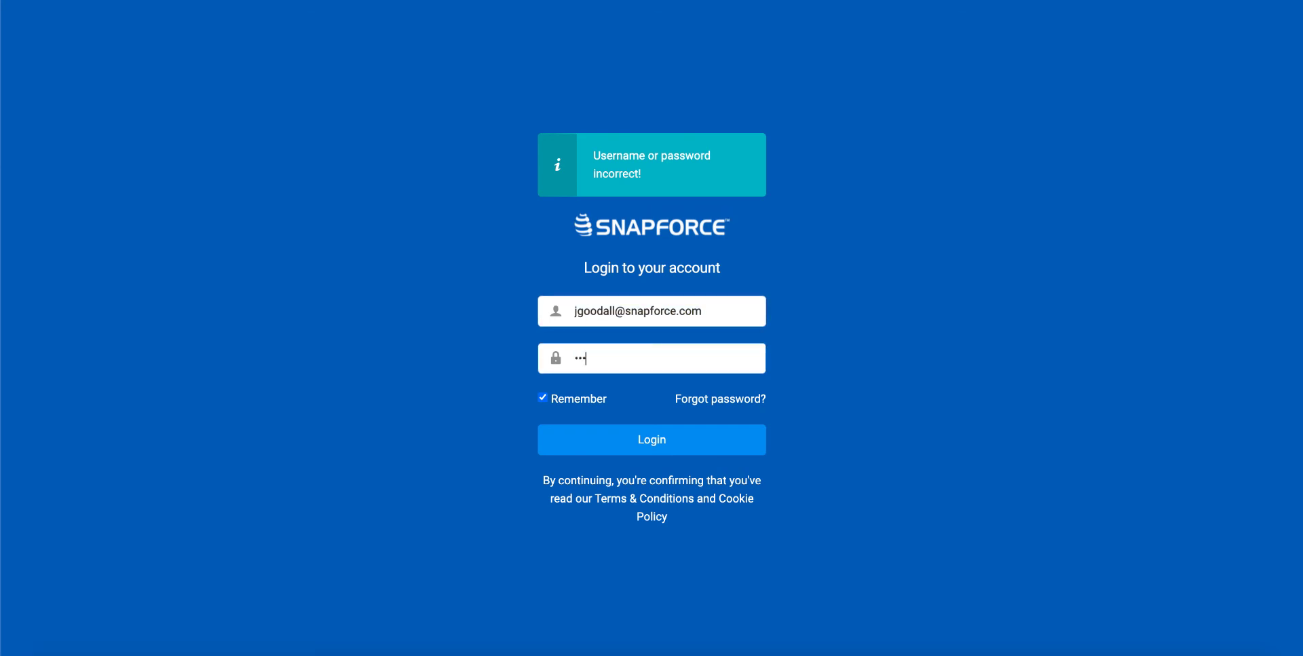
{"action": "type", "text": "••••"}
{"action": "key", "text": "Return"}
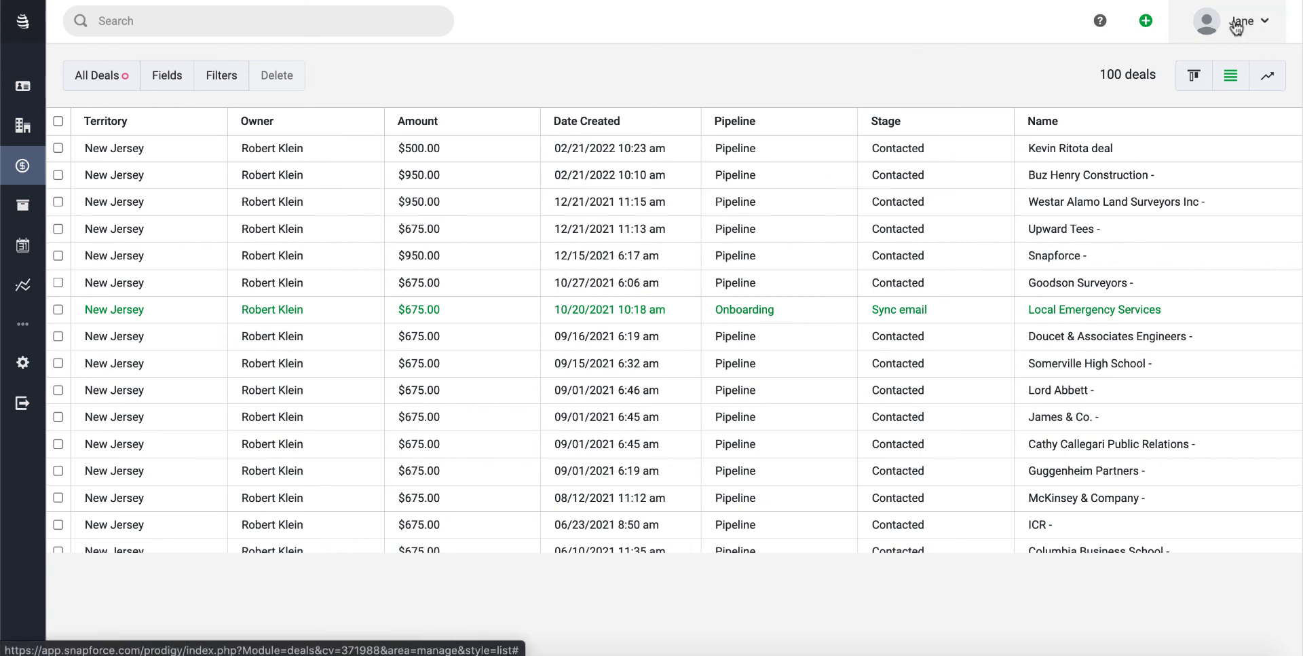
{"action": "left_click_drag", "start_coordinate": [1156, 76], "coordinate": [1096, 76]}
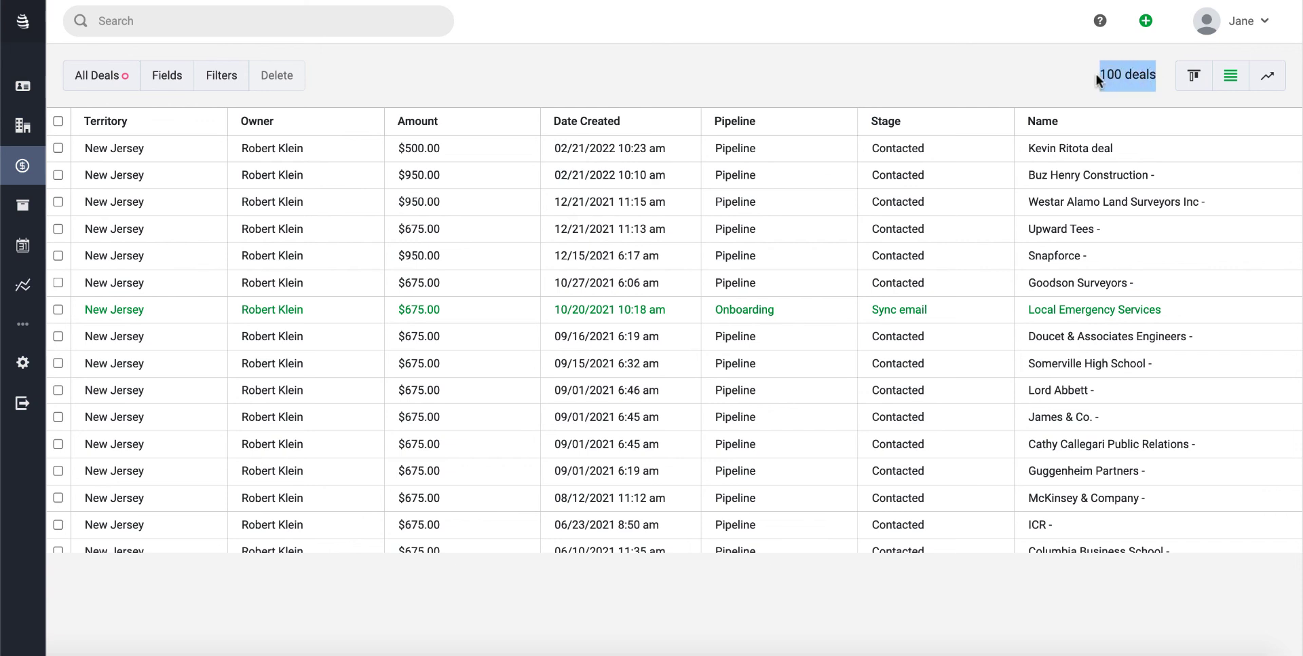
{"action": "left_click", "coordinate": [1086, 76]}
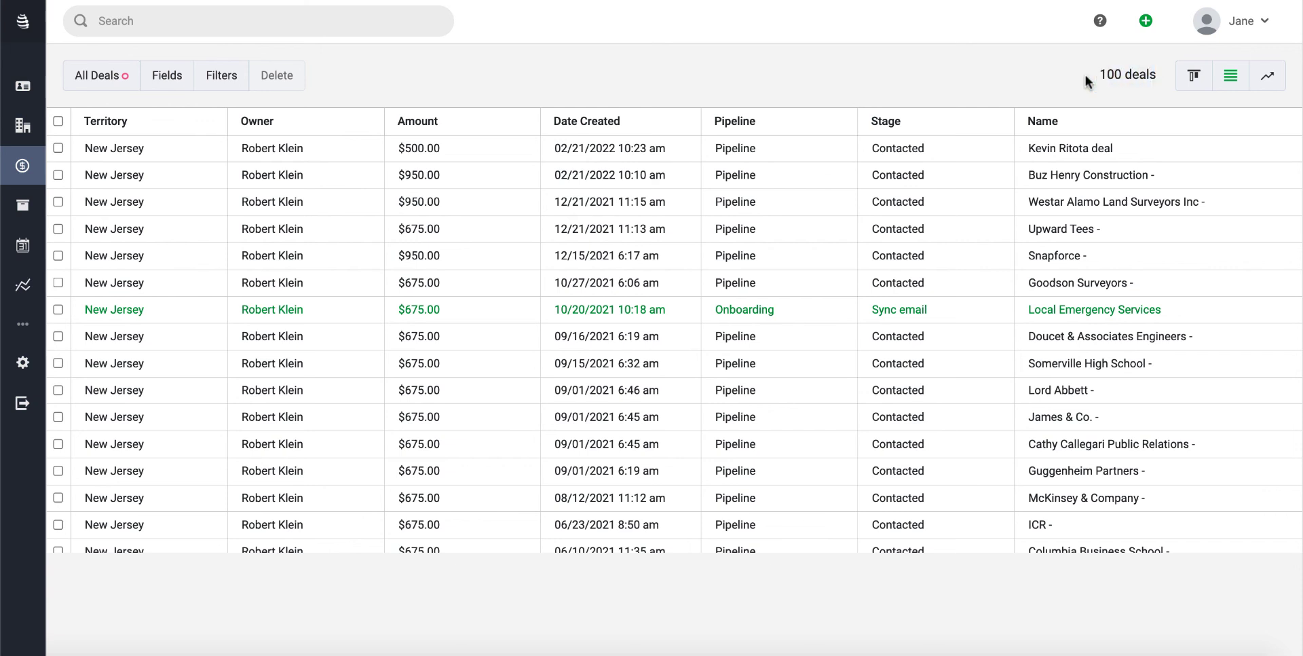